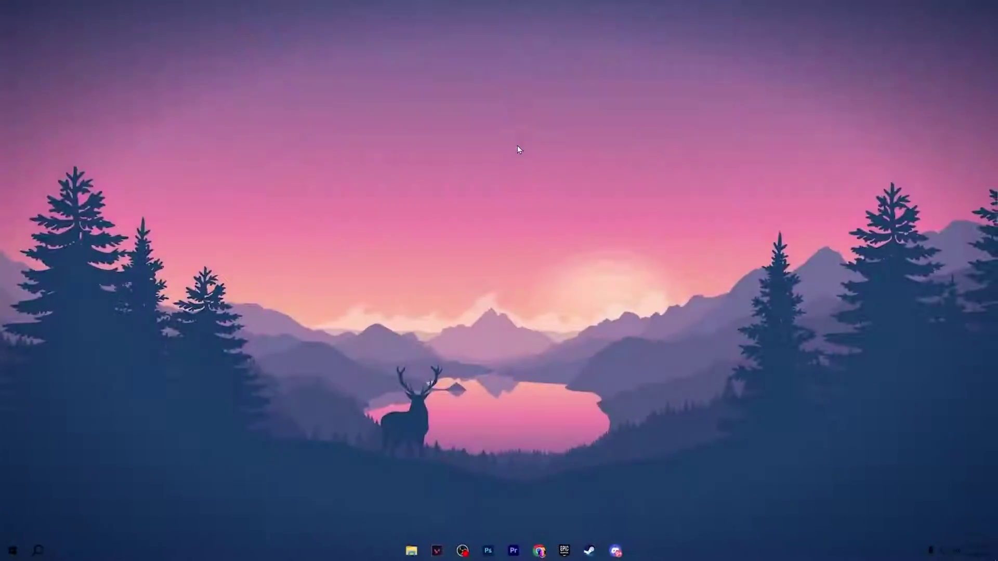
- Launch the Local Group Policy Editor by running gpedit.msc
key("super+r")
left_click_drag(123, 439, 546, 200)
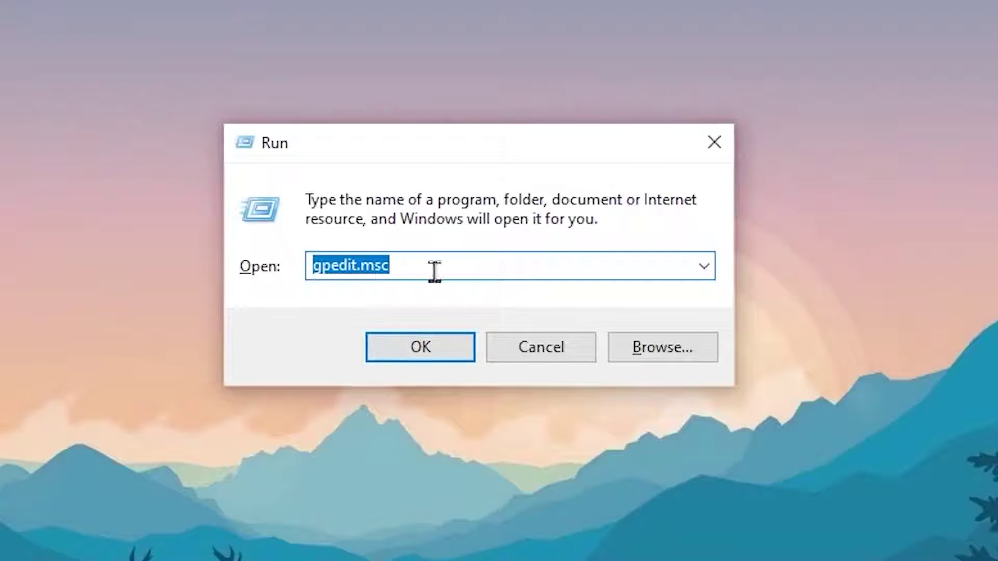
left_click(435, 354)
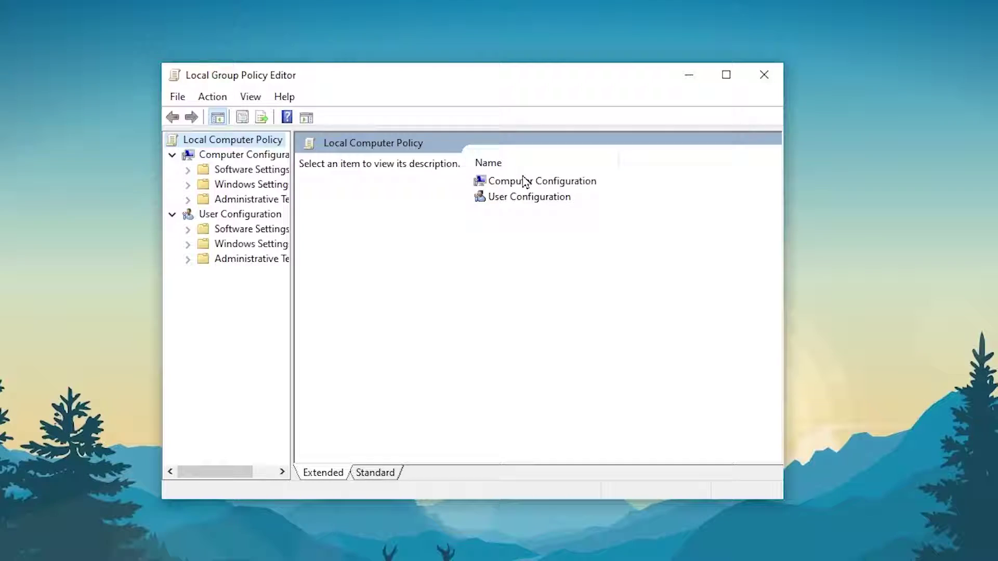
- Open Turn off Power Throttling under Administrative Templates > System > Power Management > Power Throttling Settings
double_click(523, 178)
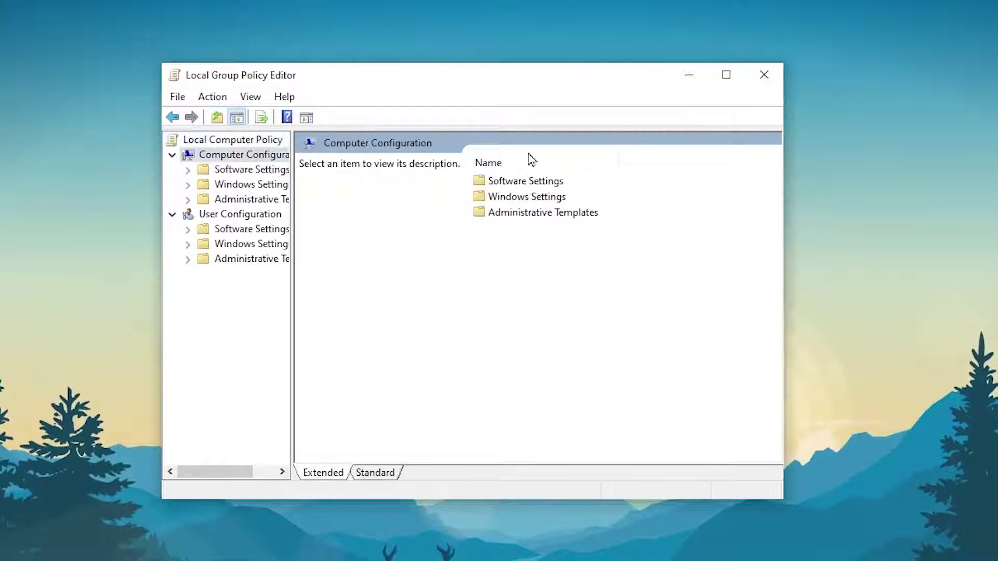
left_click(528, 213)
double_click(528, 213)
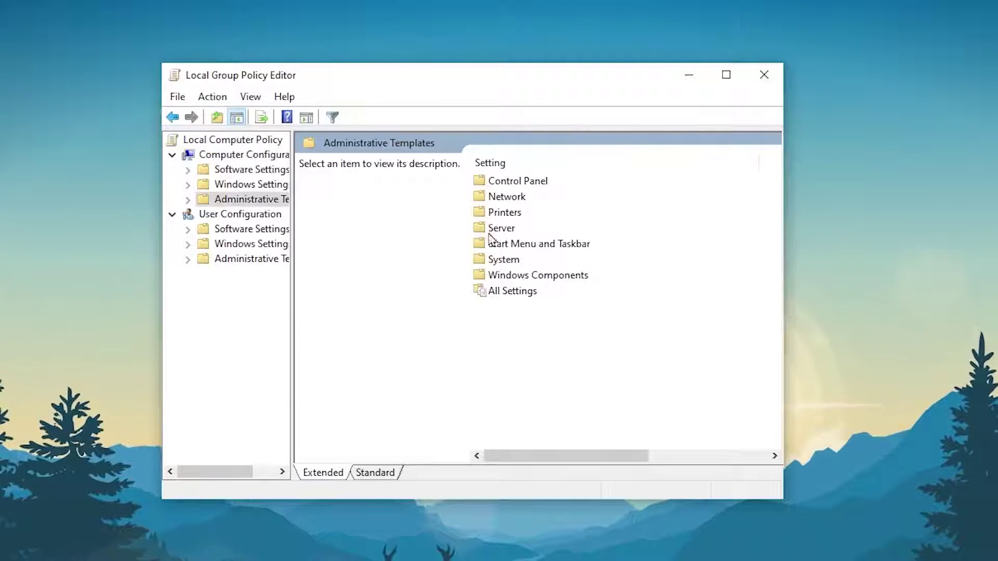
double_click(502, 261)
scroll(537, 244, "down", 11)
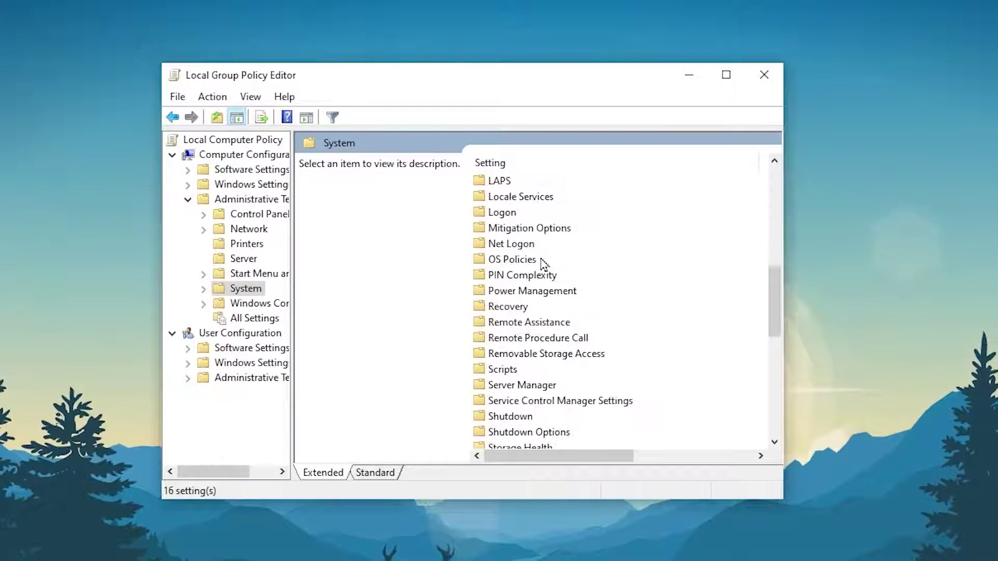
scroll(483, 312, "down", 1)
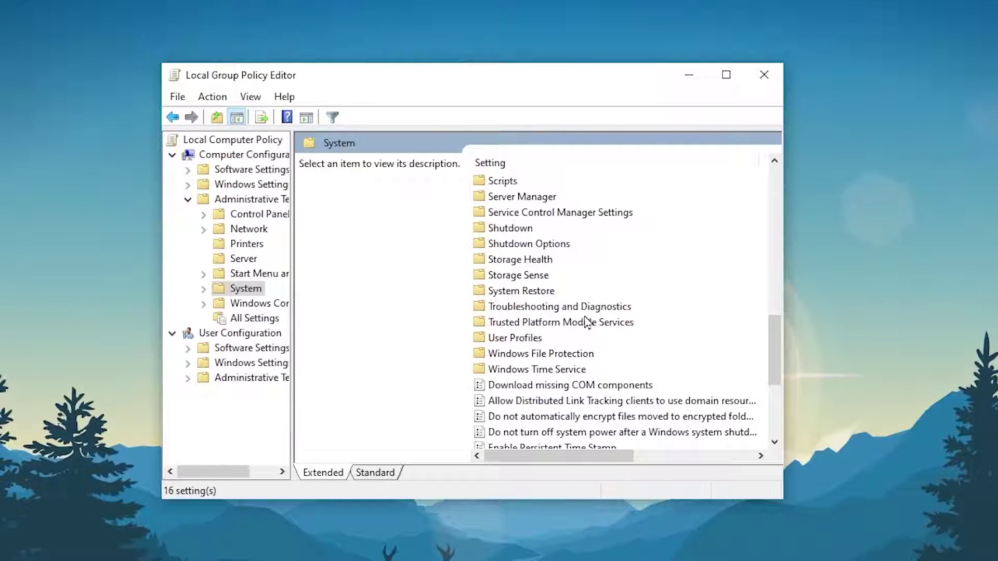
scroll(540, 291, "up", 2)
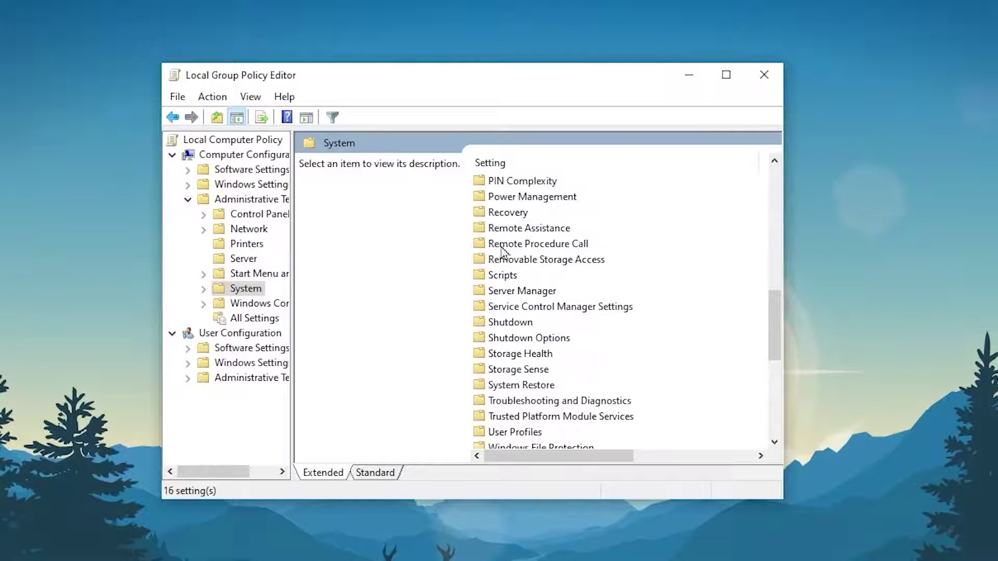
double_click(530, 197)
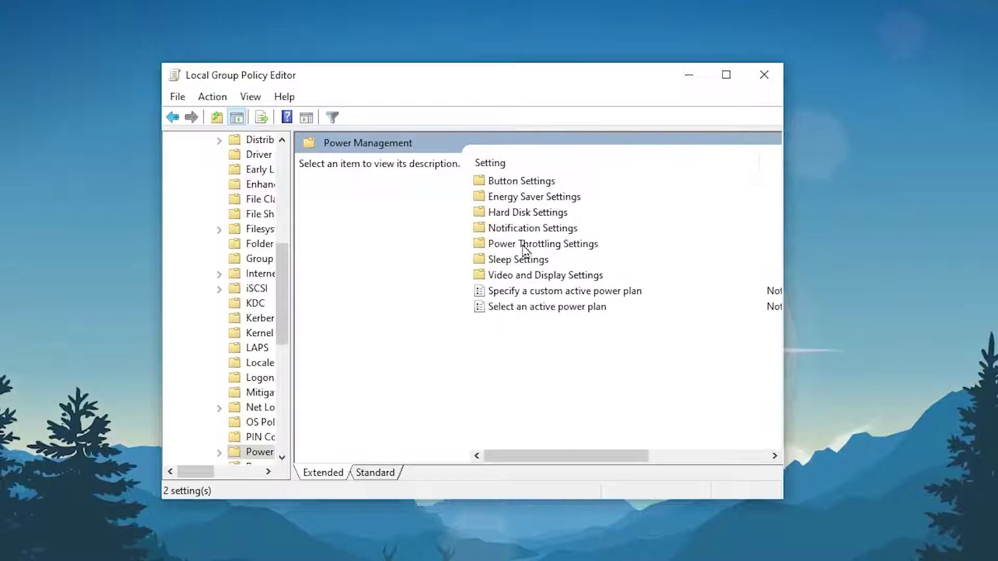
double_click(581, 244)
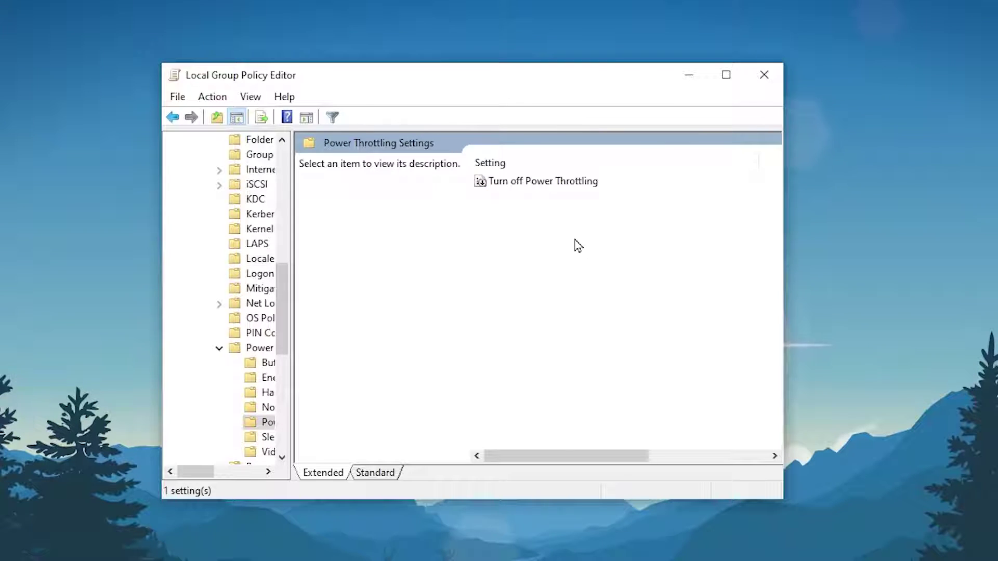
double_click(557, 183)
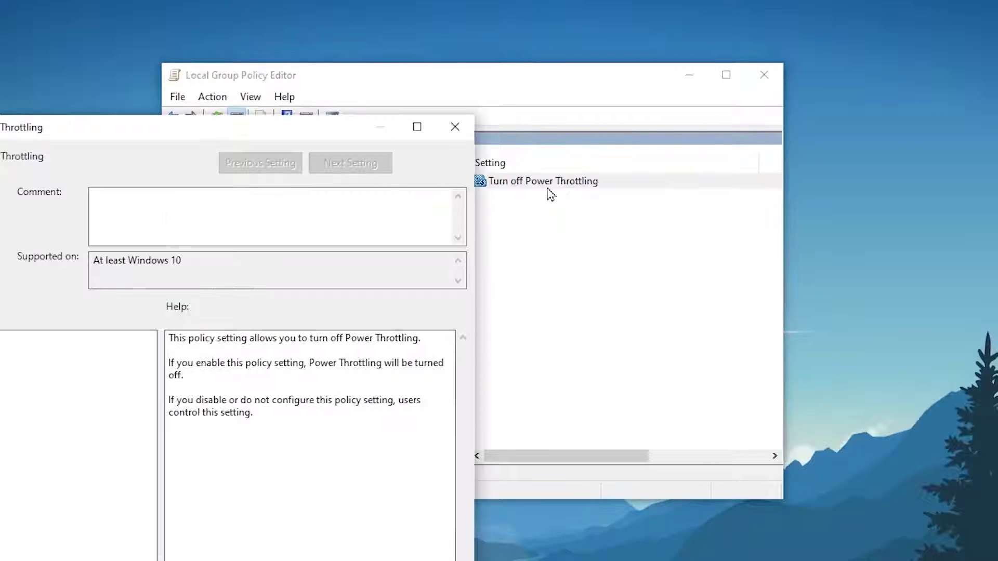
- Set the Turn off Power Throttling policy to Enabled and confirm it
left_click_drag(76, 139, 404, 142)
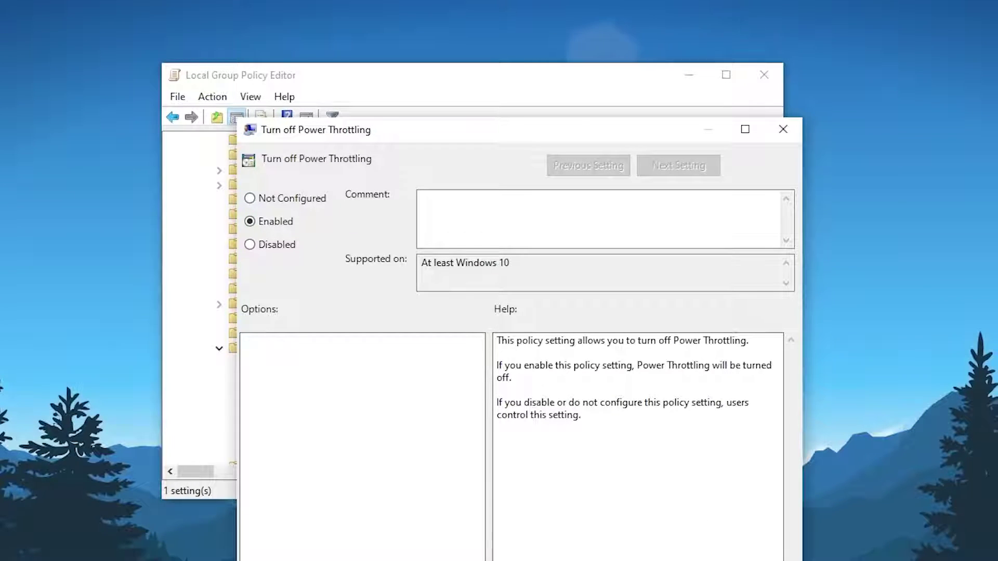
key("Return")
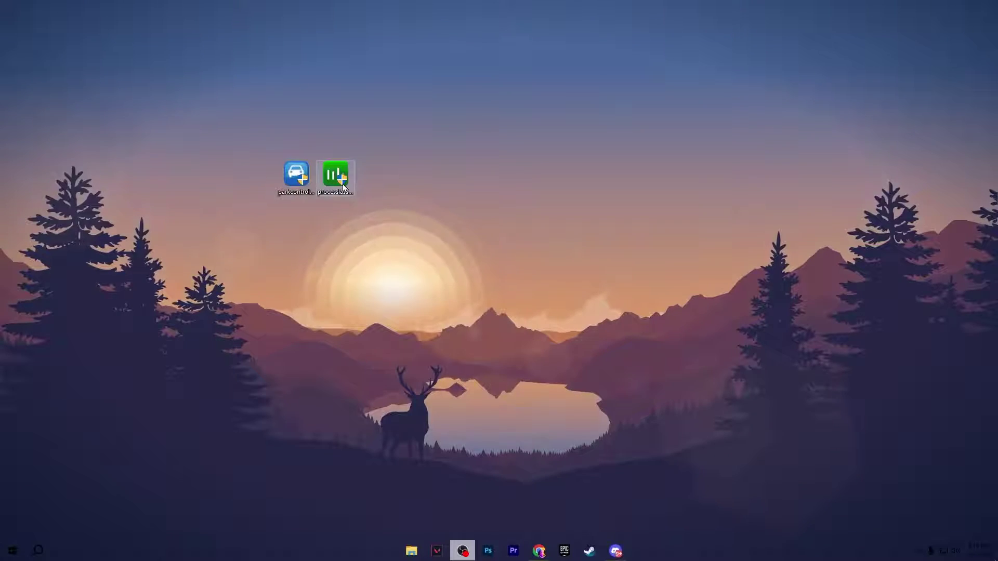
left_click(539, 550)
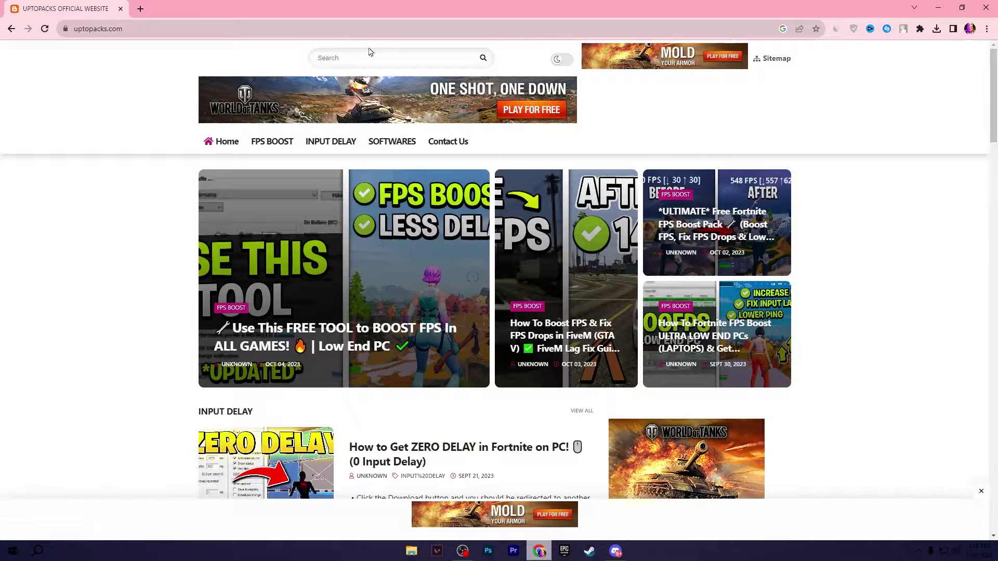
left_click(938, 7)
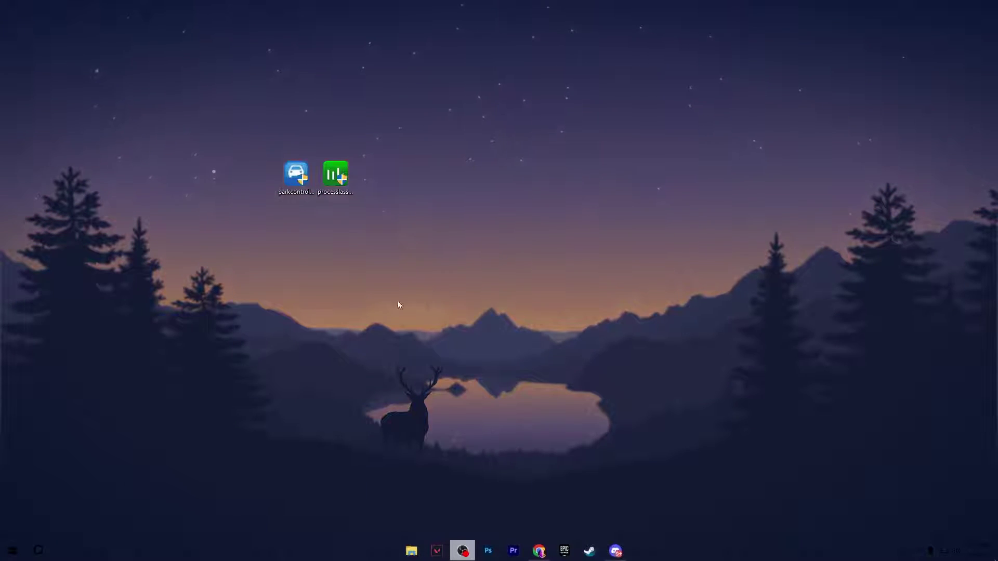
- Install ParkControl with the default language, license agreement, components and install location
double_click(294, 174)
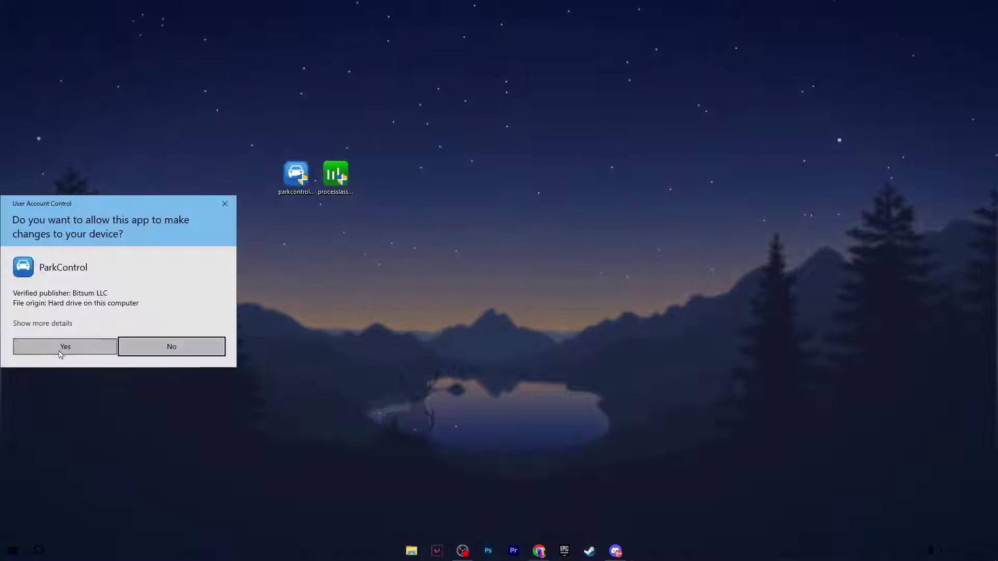
left_click(62, 345)
left_click(502, 299)
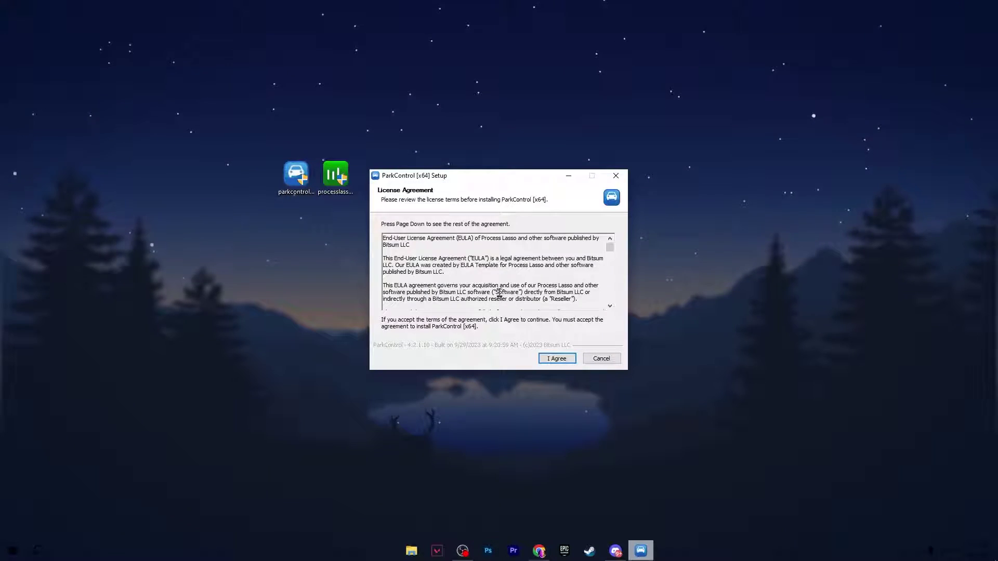
left_click(554, 360)
left_click(555, 360)
left_click(553, 360)
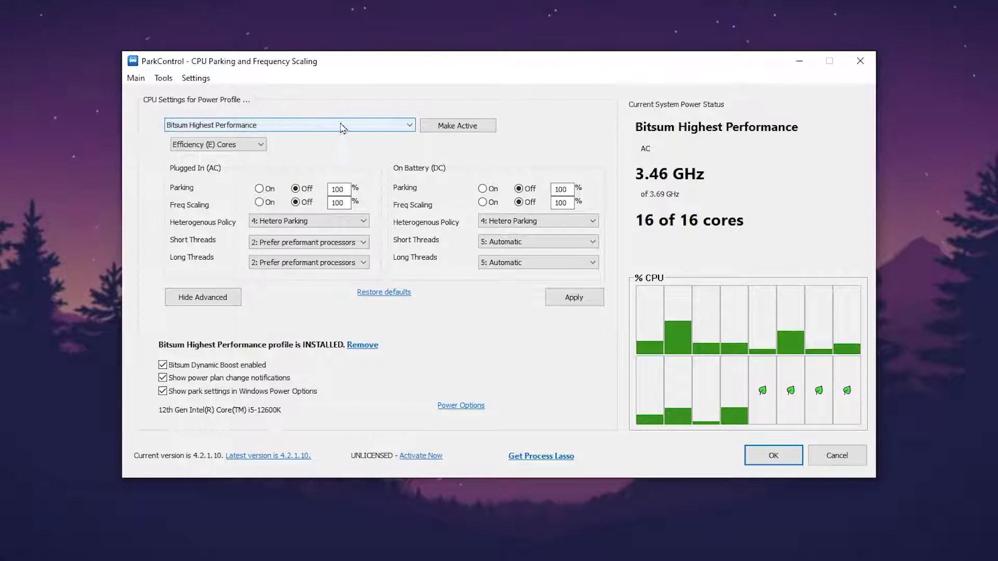
- Make Bitsum Highest Performance active, apply the CPU parking settings, and close ParkControl with OK
left_click(477, 127)
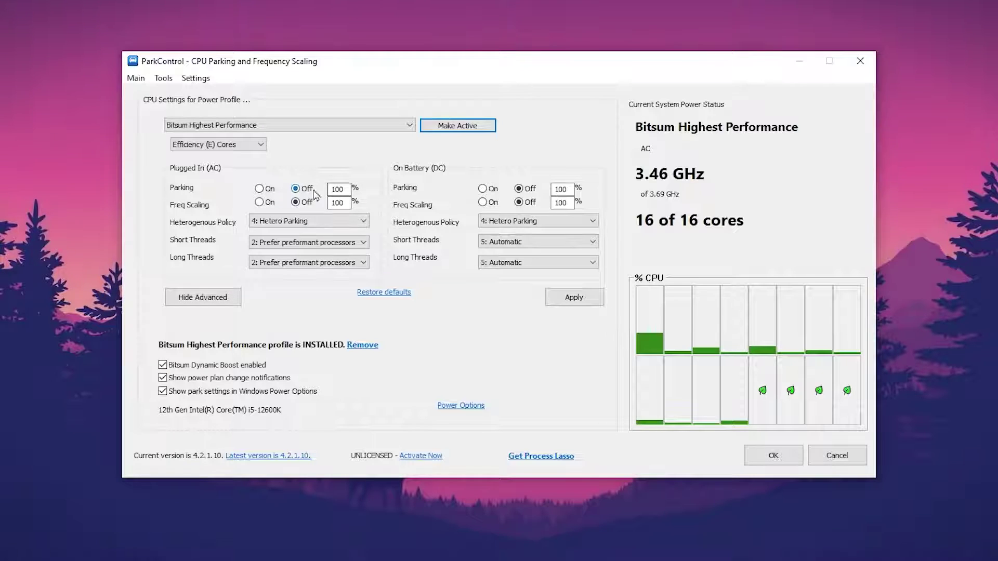
mouse_move(348, 193)
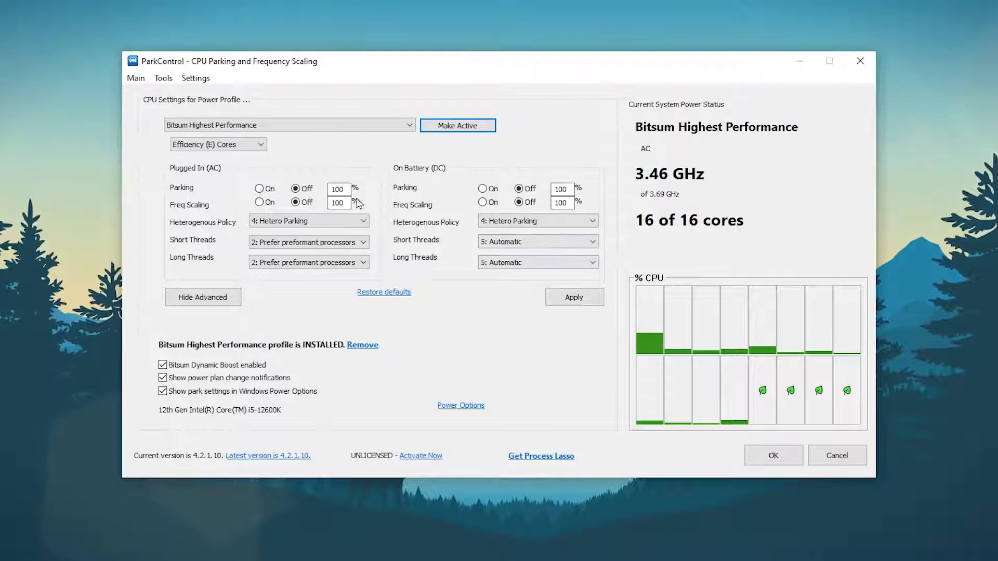
left_click(571, 297)
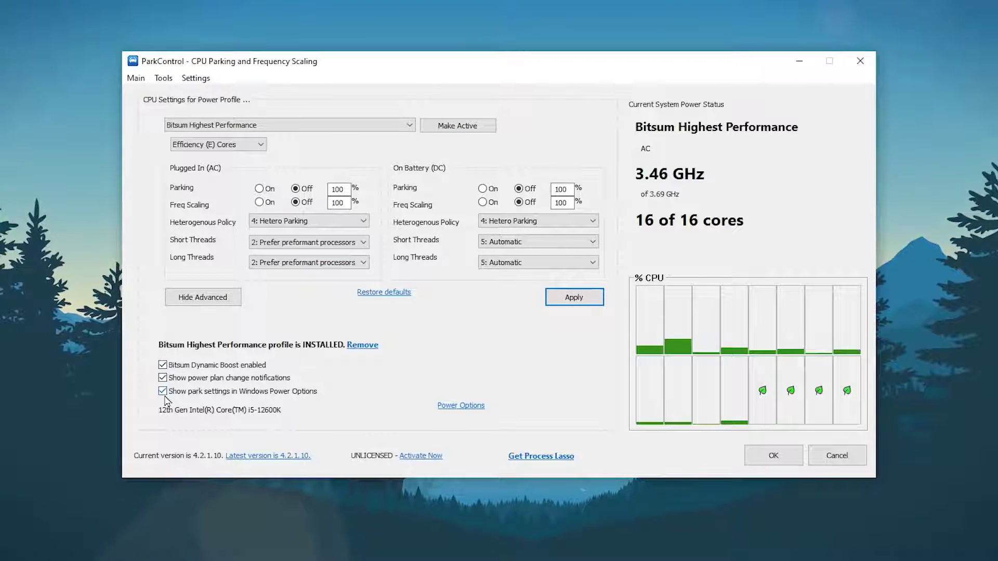
left_click(773, 460)
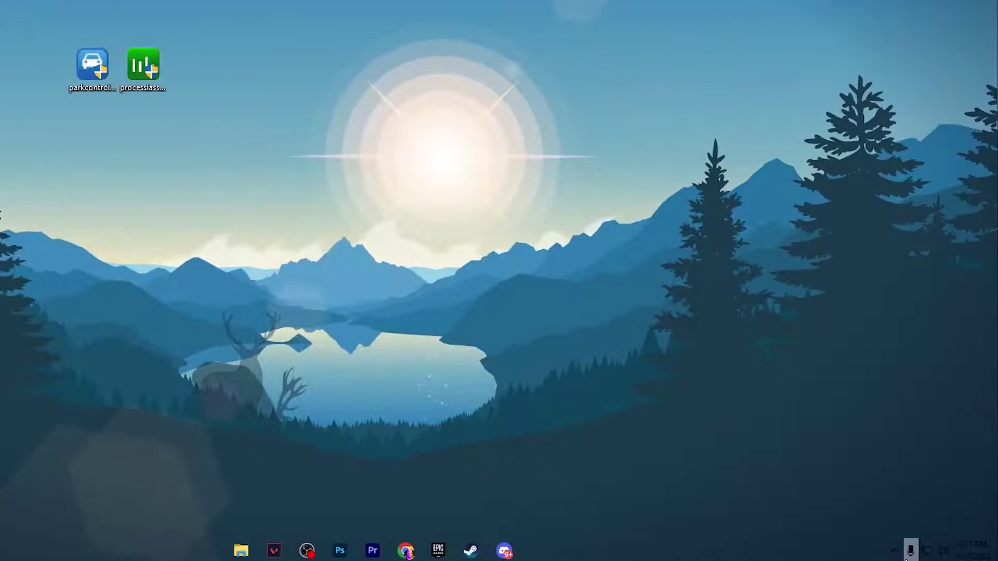
- Dismiss the tray overflow and install Process Lasso with default language, components and location
left_click(895, 551)
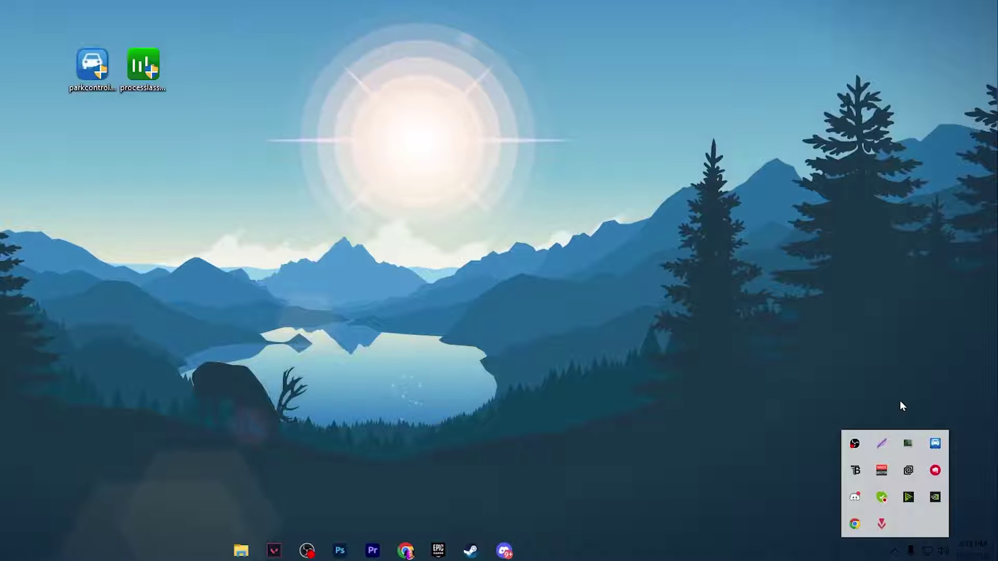
left_click(483, 219)
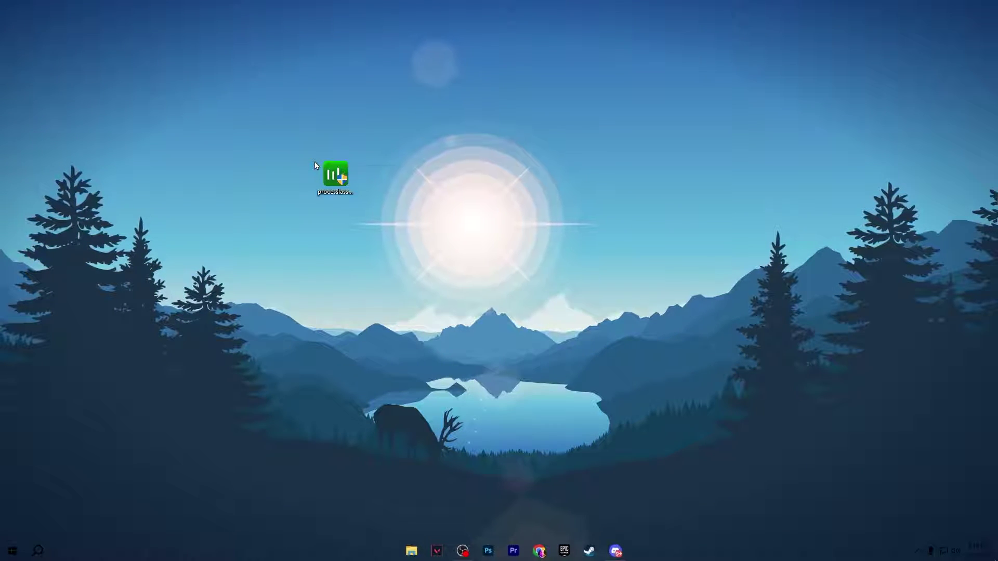
double_click(328, 179)
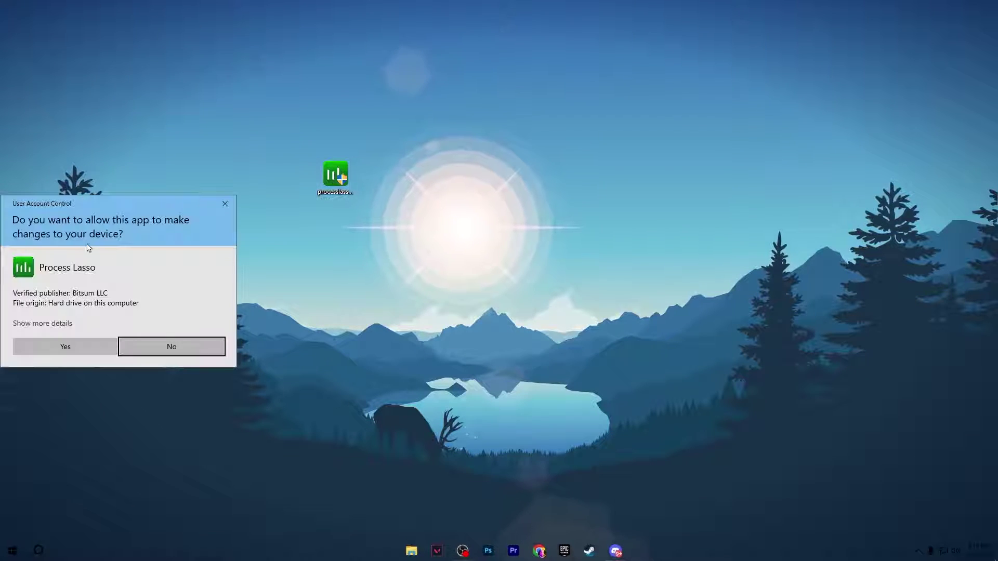
left_click(66, 347)
left_click(501, 299)
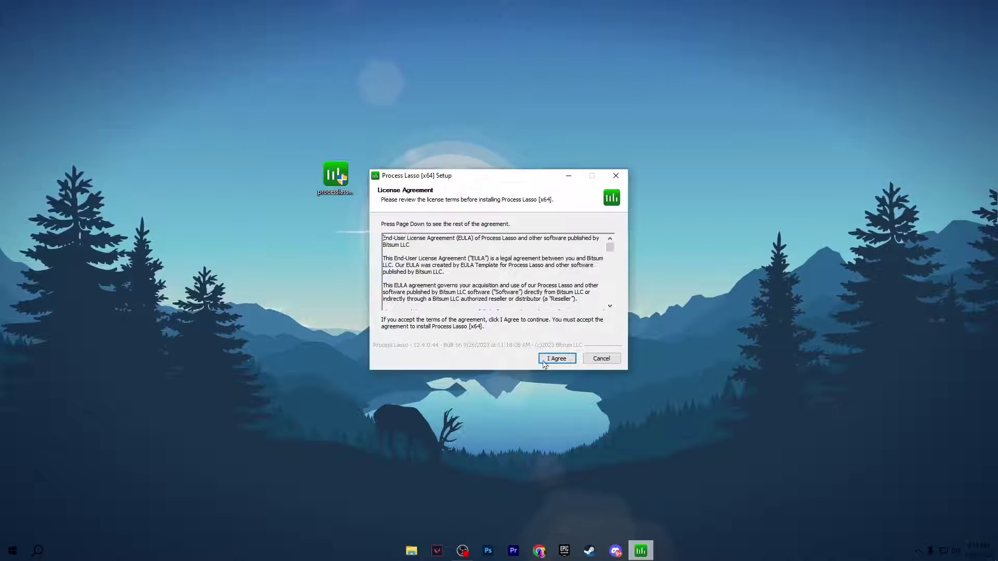
left_click(556, 358)
left_click(555, 359)
left_click(555, 358)
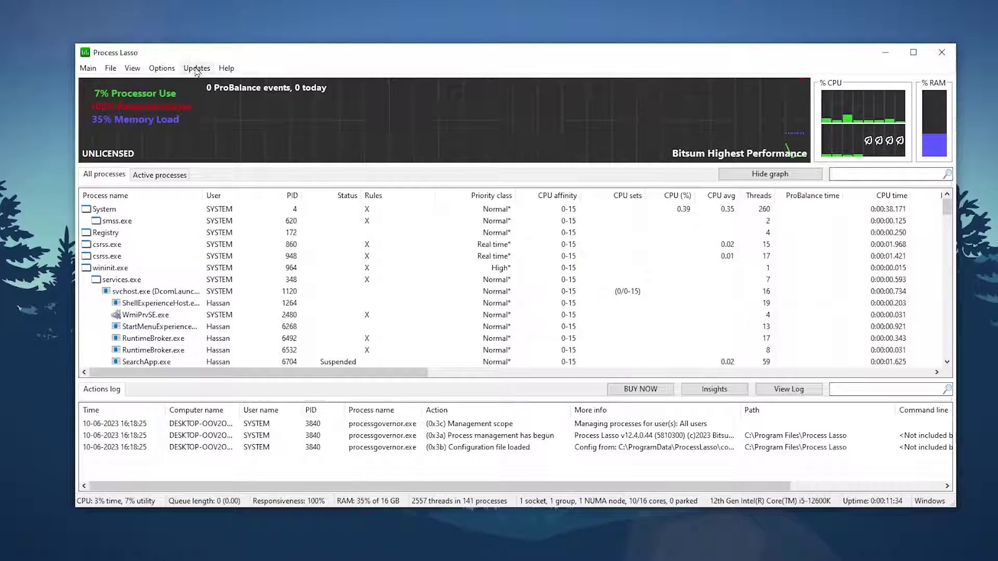
- Uncheck ProBalance Enabled and check Performance Mode Enabled in Process Lasso's Main menu
left_click(92, 68)
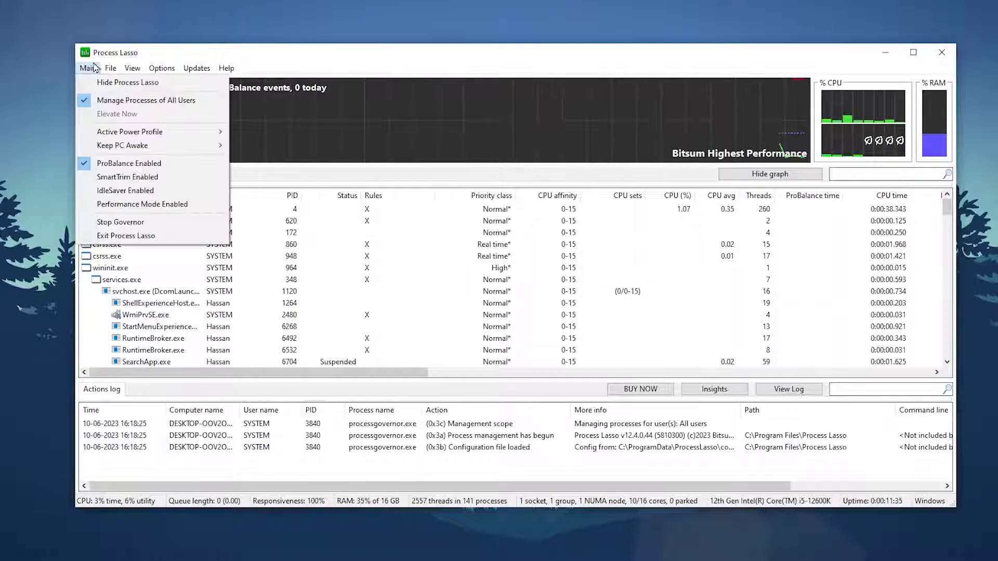
mouse_move(111, 134)
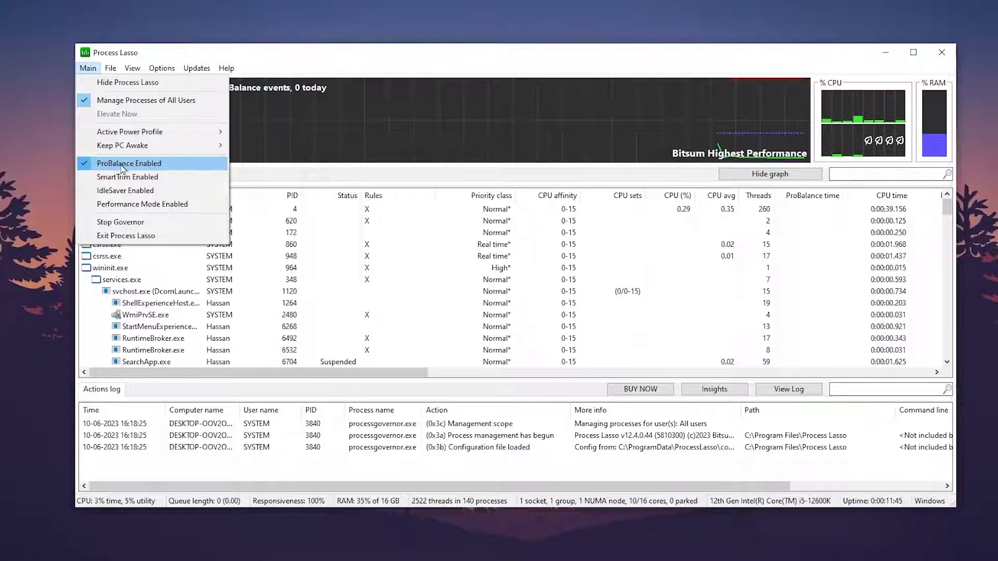
left_click(92, 166)
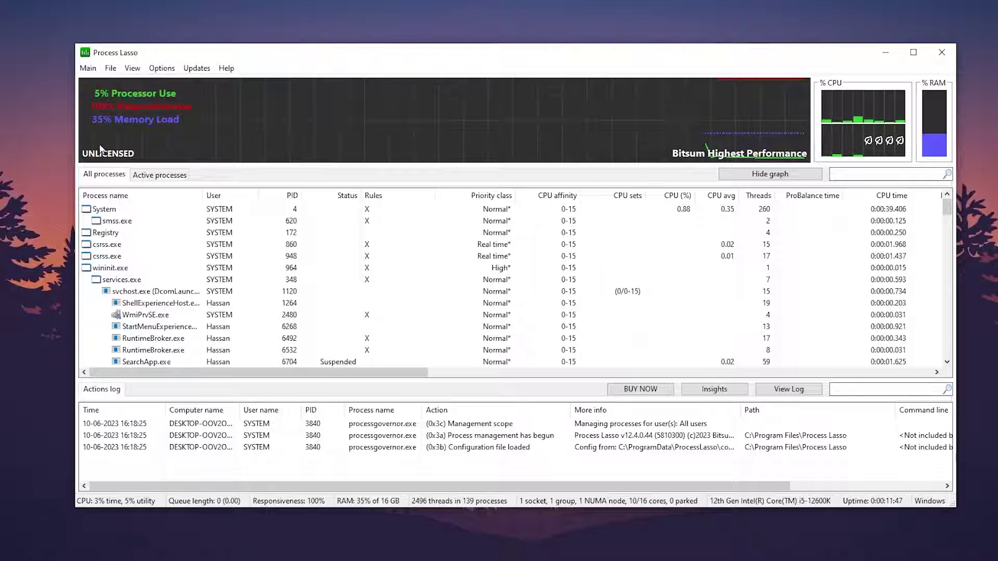
left_click(88, 68)
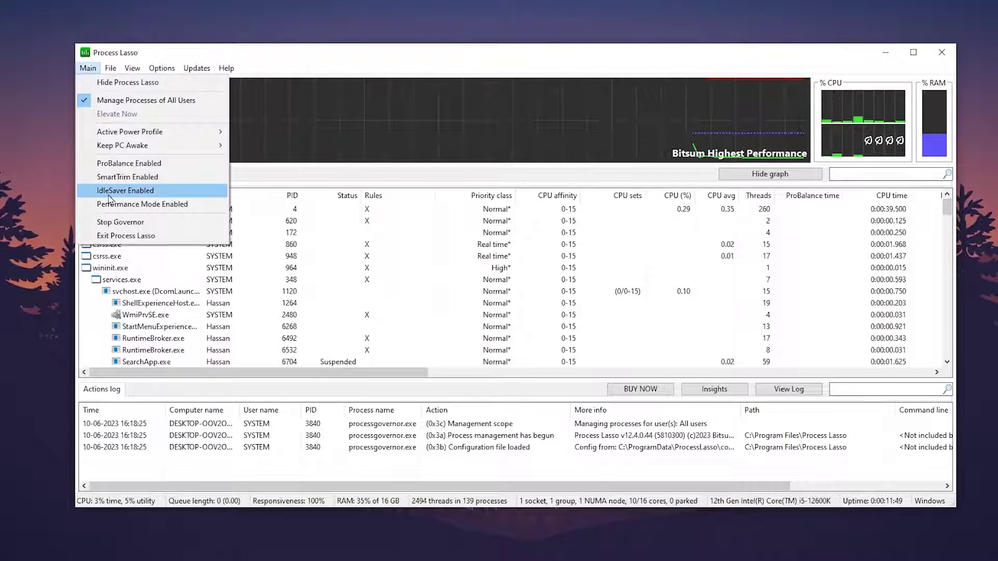
left_click(157, 205)
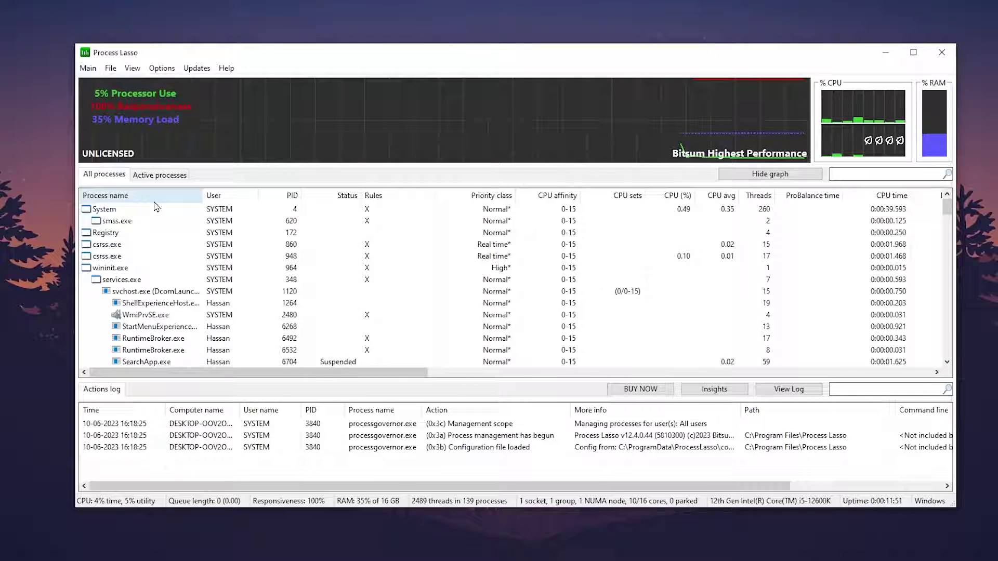
left_click(88, 68)
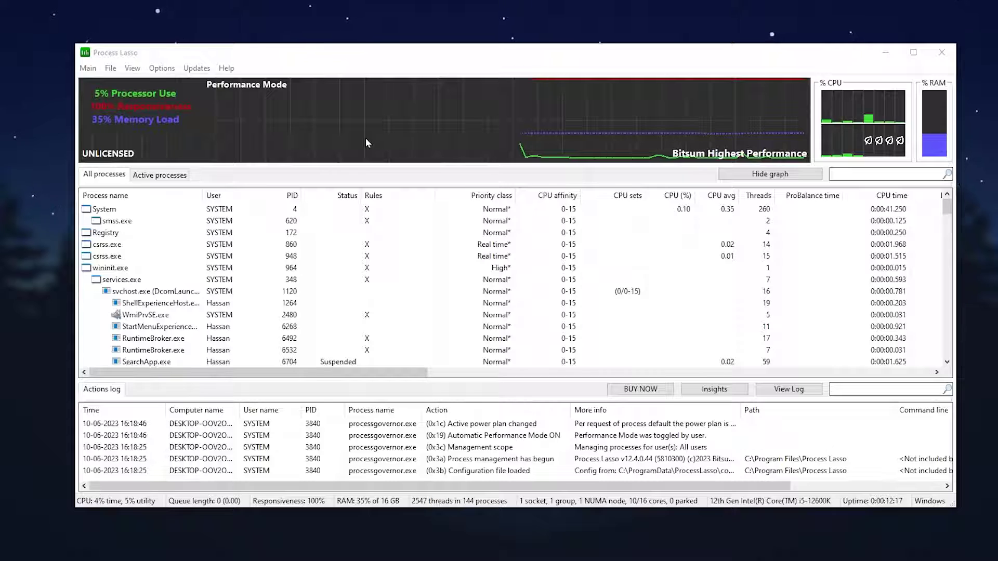
- Show active processes and set Skype's CPU priority to Always High
left_click(159, 176)
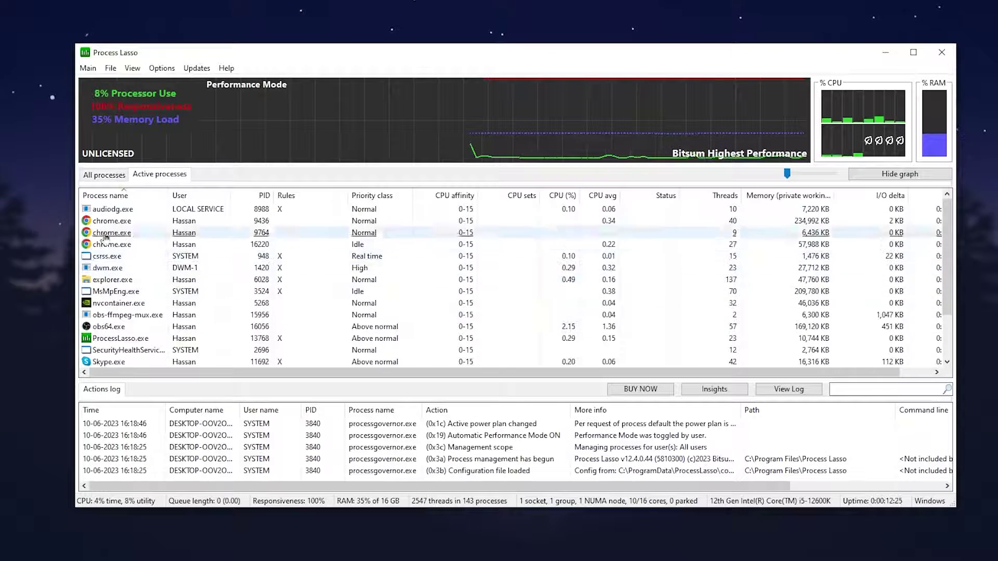
right_click(113, 361)
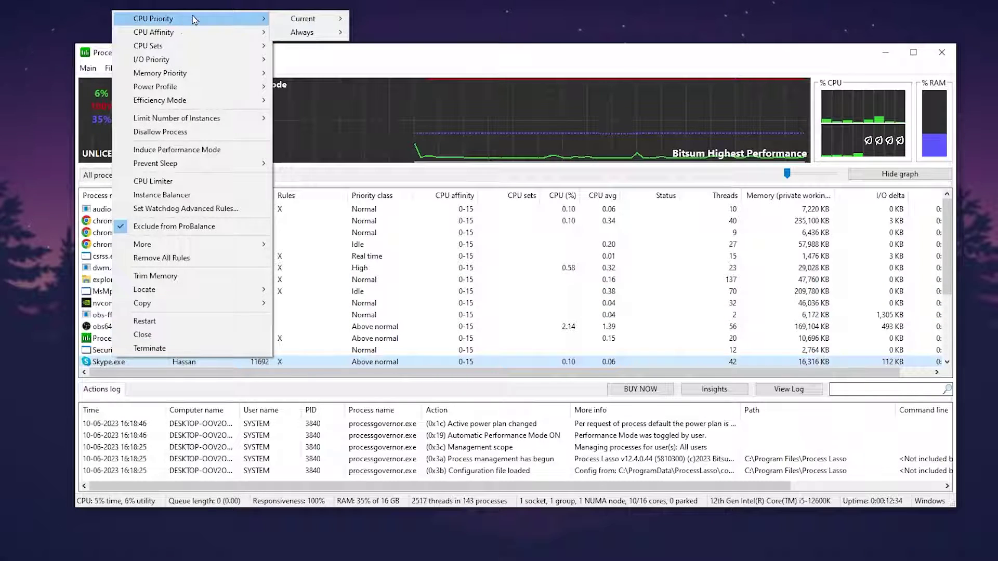
mouse_move(323, 34)
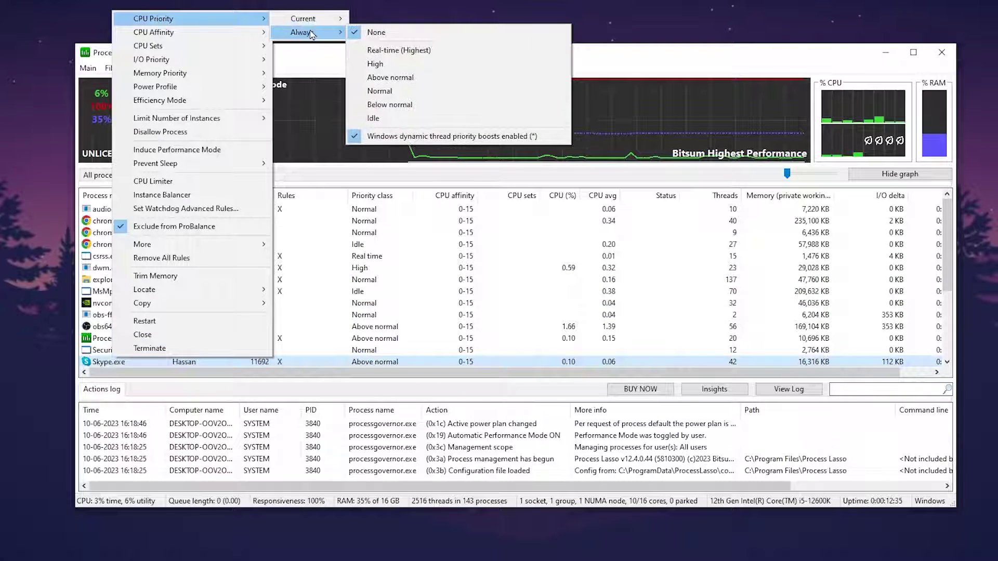
left_click(375, 63)
- Set obs-ffmpeg-mux to always use Normal memory priority
right_click(110, 317)
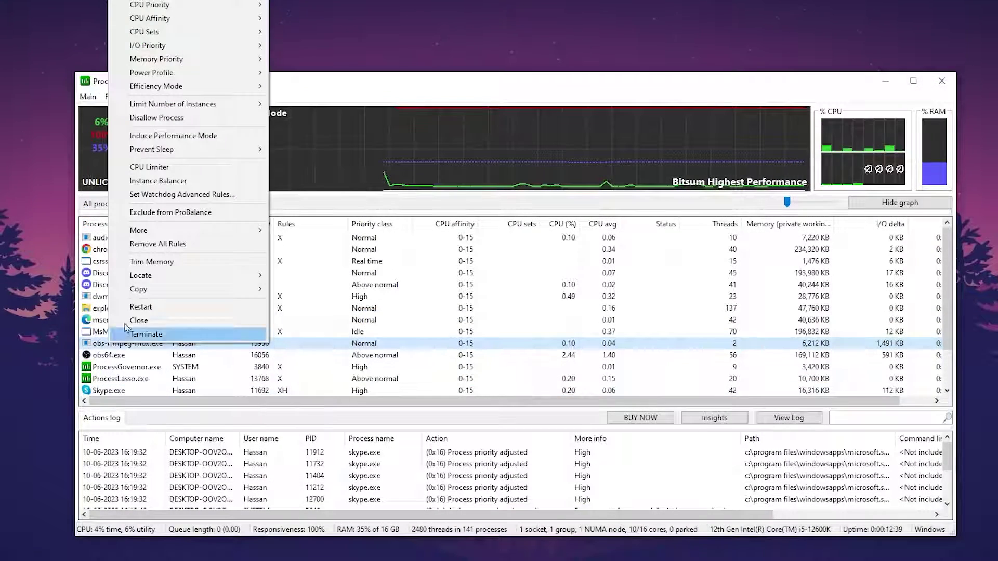
mouse_move(158, 18)
mouse_move(330, 36)
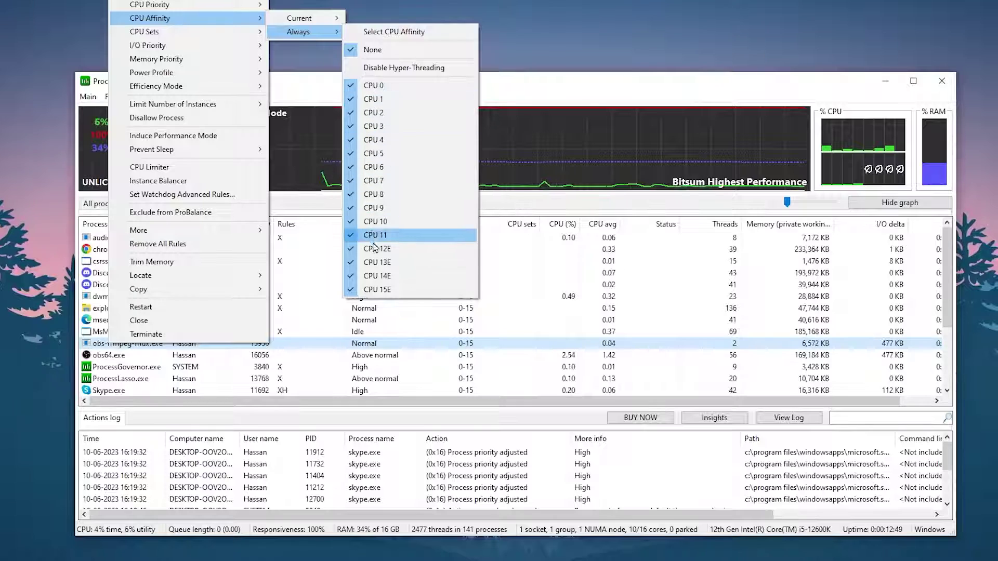
mouse_move(159, 62)
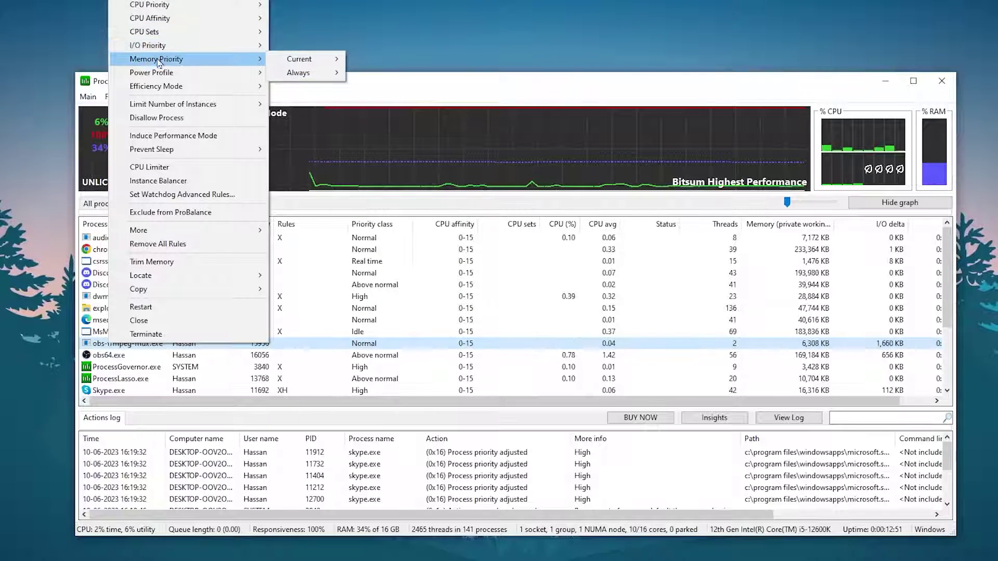
mouse_move(328, 71)
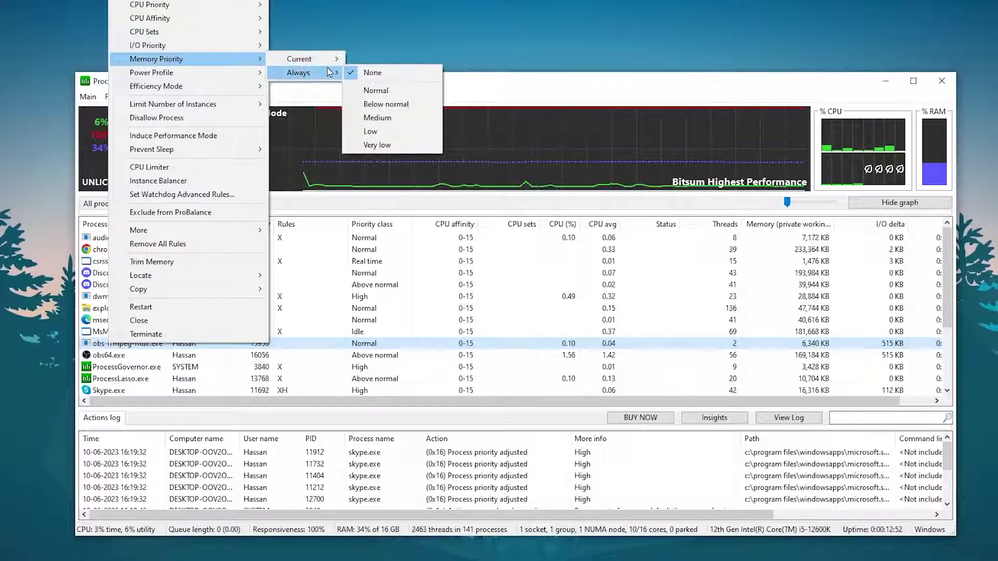
left_click(372, 94)
- Assign Skype the Bitsum Highest Performance power profile and acknowledge the notice
right_click(117, 332)
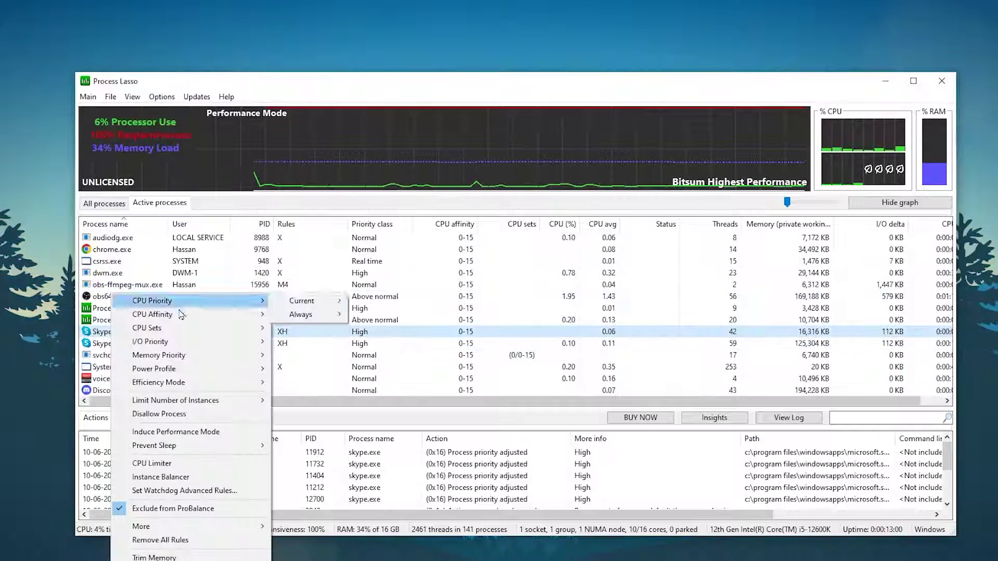
mouse_move(138, 333)
mouse_move(173, 370)
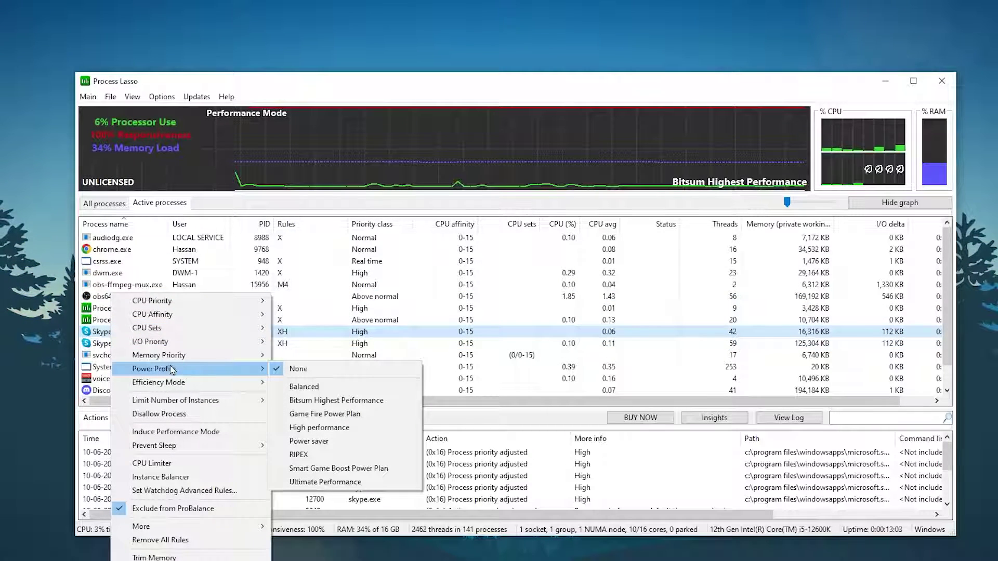
left_click(319, 403)
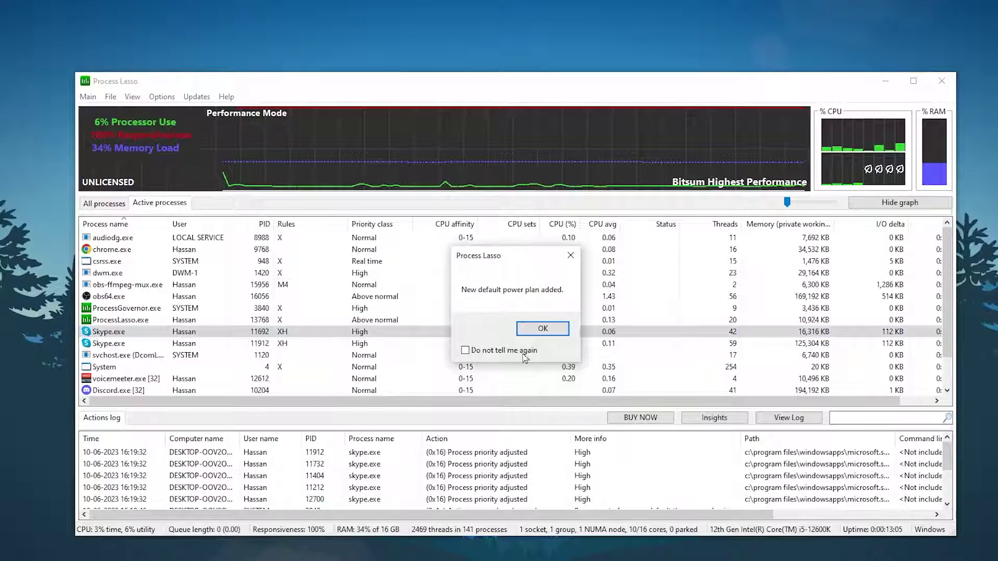
left_click(545, 328)
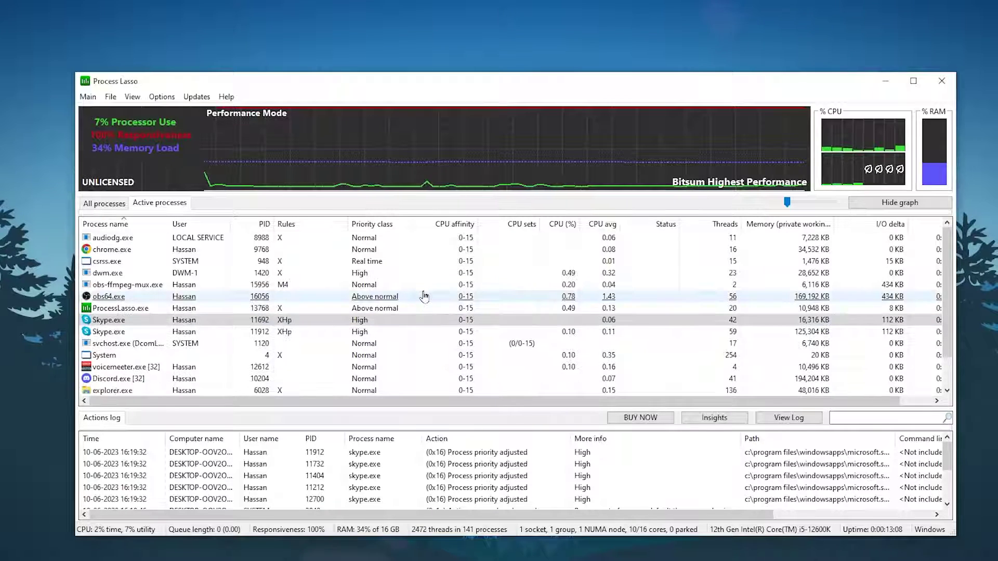
- Disable IdleSaver for Skype and close the Process Lasso window
right_click(109, 380)
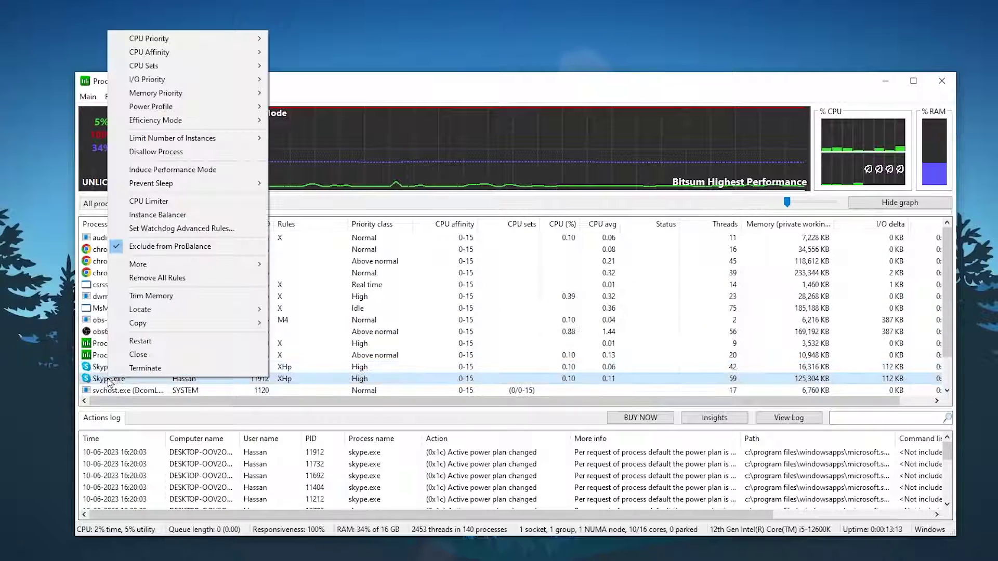
right_click(92, 365)
mouse_move(121, 251)
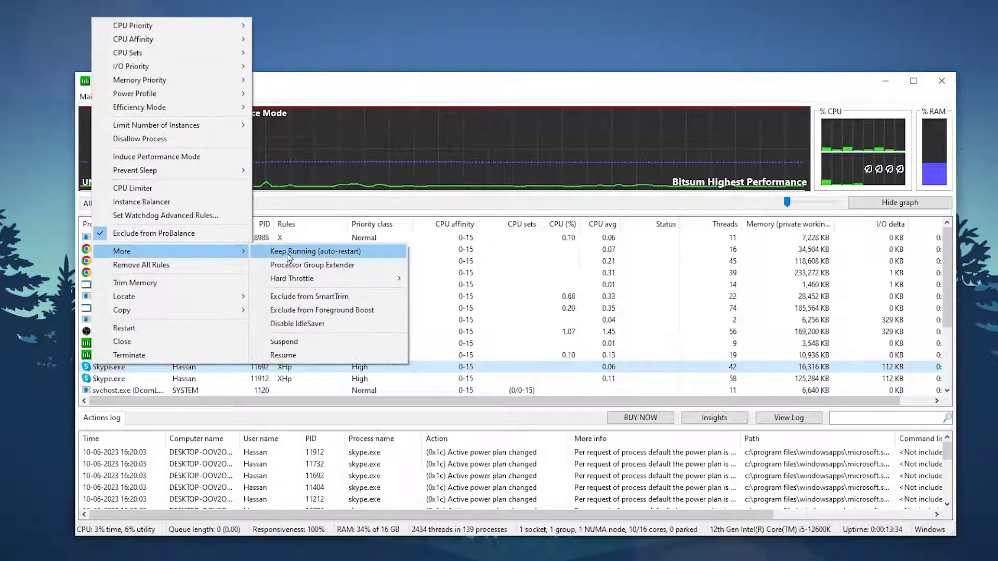
left_click(340, 326)
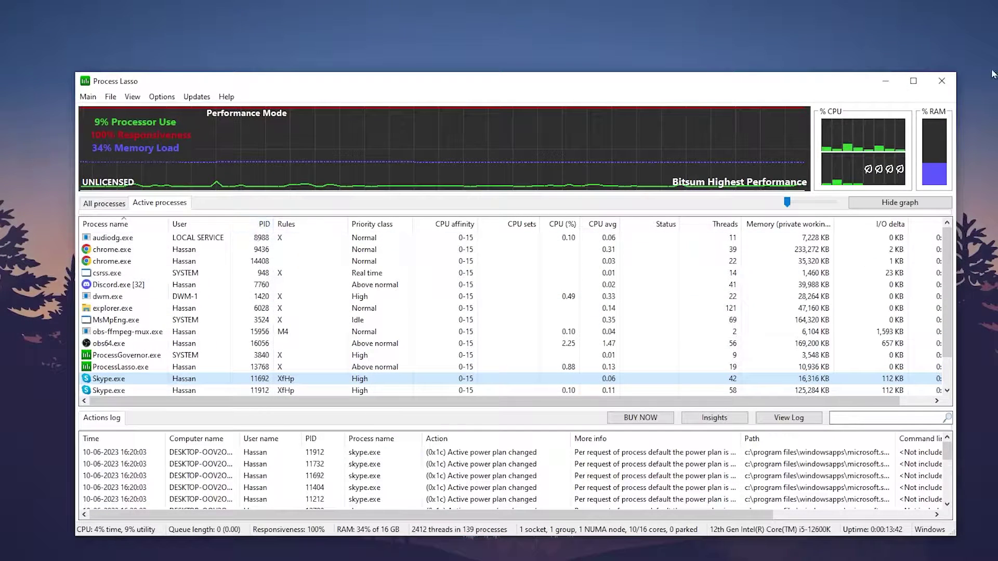
left_click(941, 81)
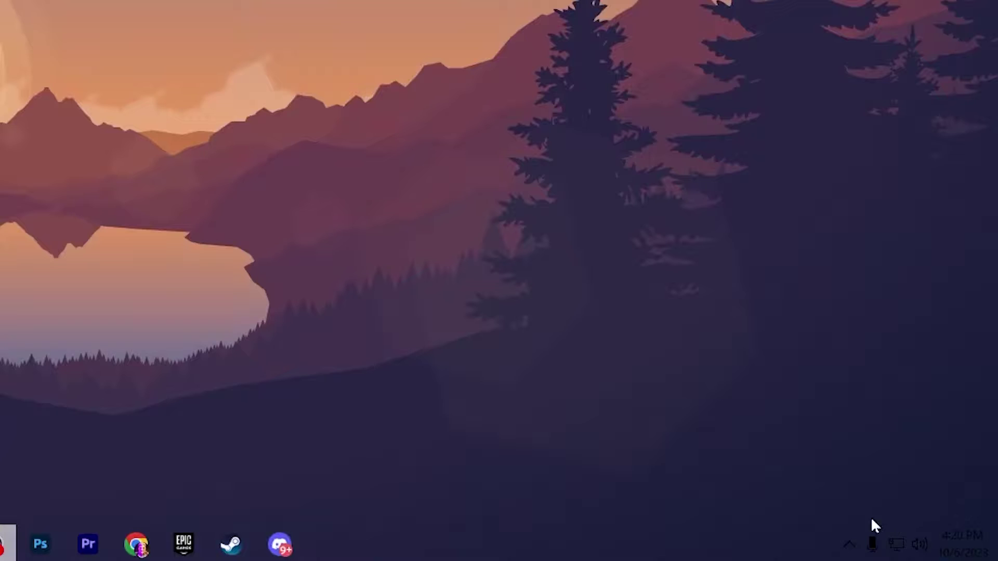
left_click(848, 544)
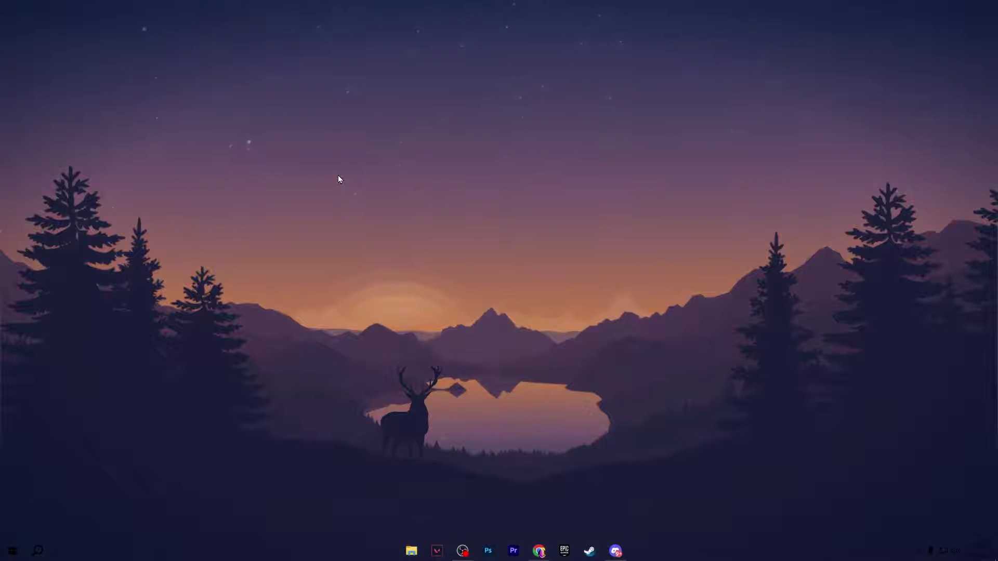
- Launch System Configuration (msconfig) from the Run prompt
key("super+r")
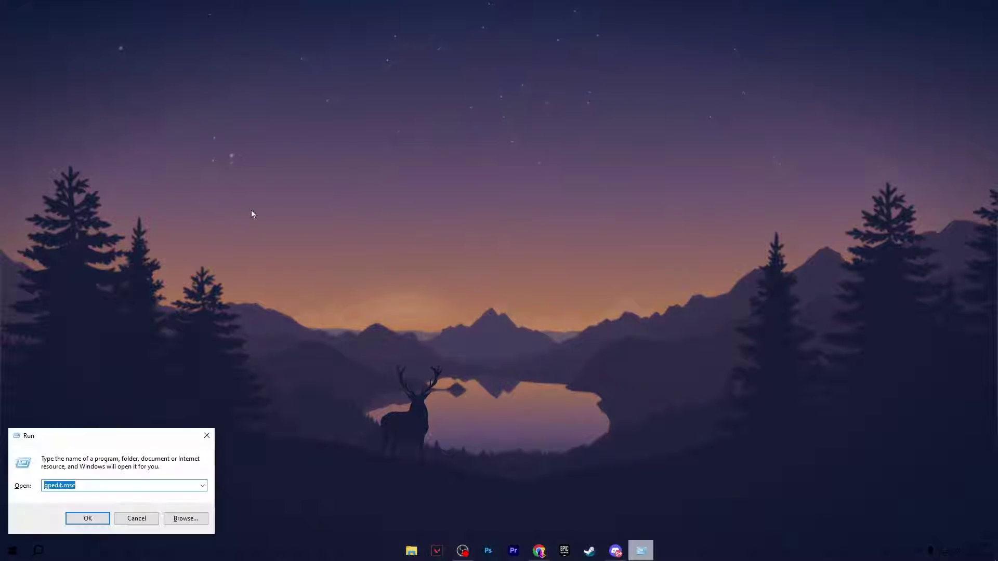
left_click_drag(118, 439, 484, 214)
type("mscon")
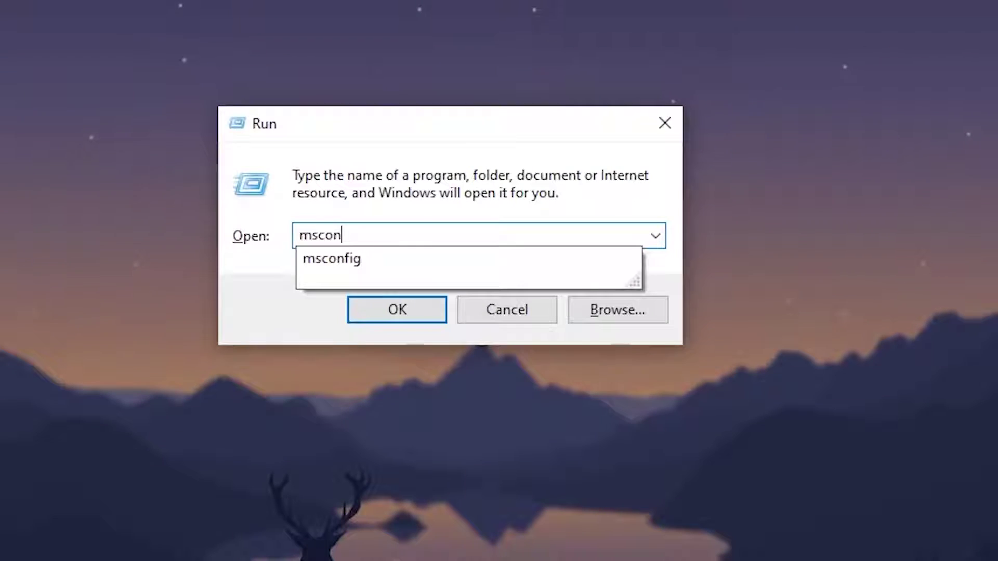
key("Down")
key("Return")
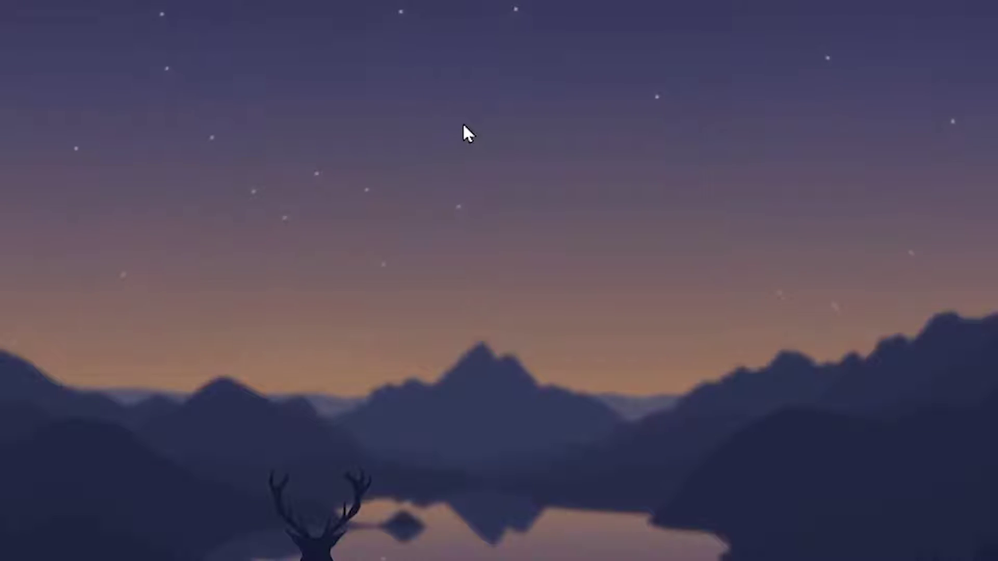
- Set Boot advanced options to 16 processors, apply, and close System Configuration
left_click(267, 83)
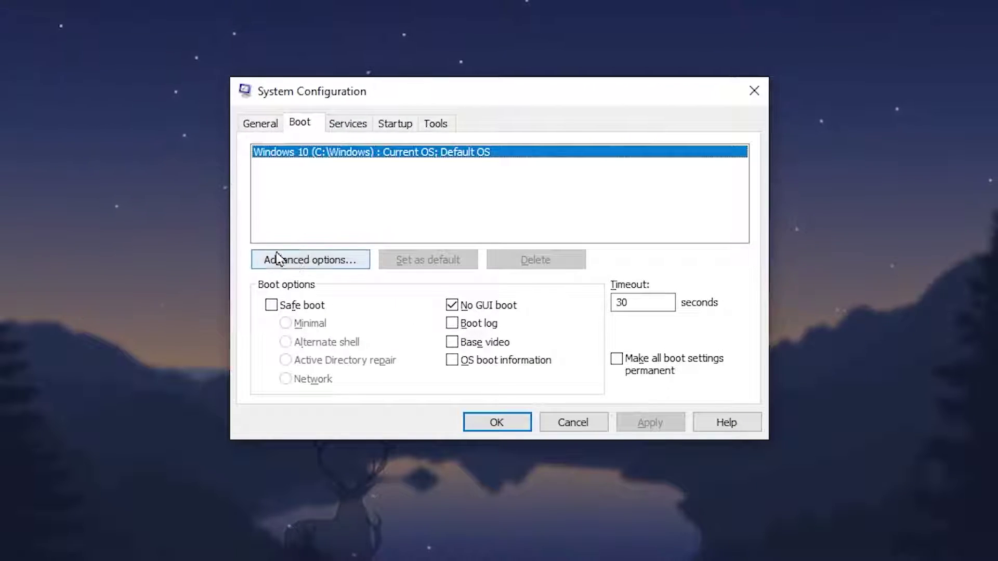
left_click(256, 260)
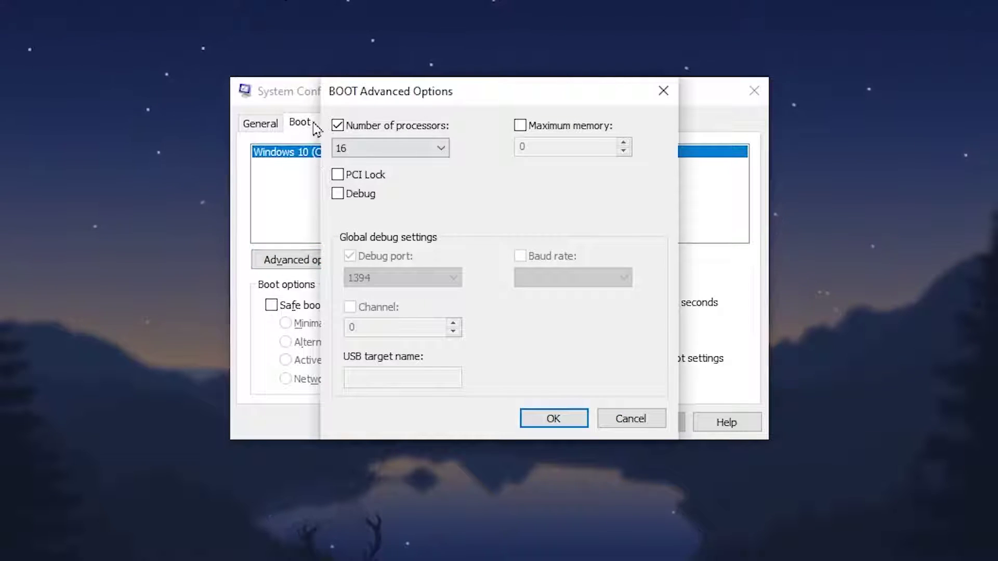
left_click(396, 151)
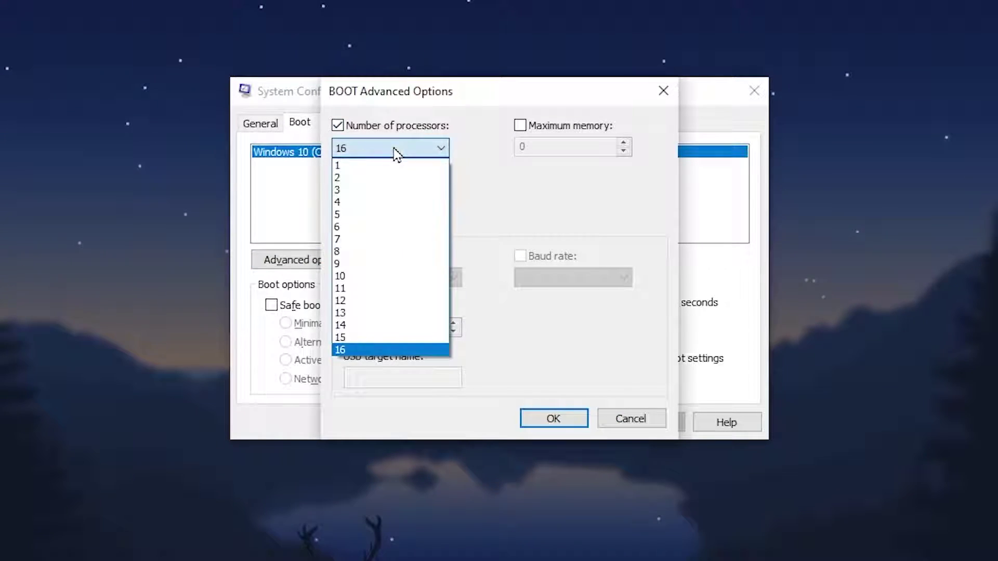
left_click(360, 349)
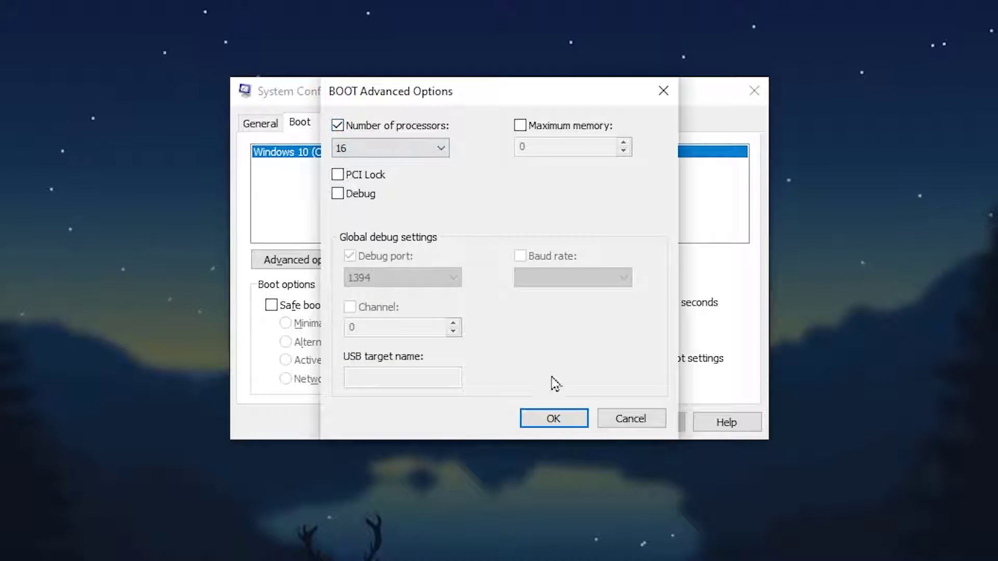
left_click(551, 417)
left_click(656, 425)
left_click(497, 421)
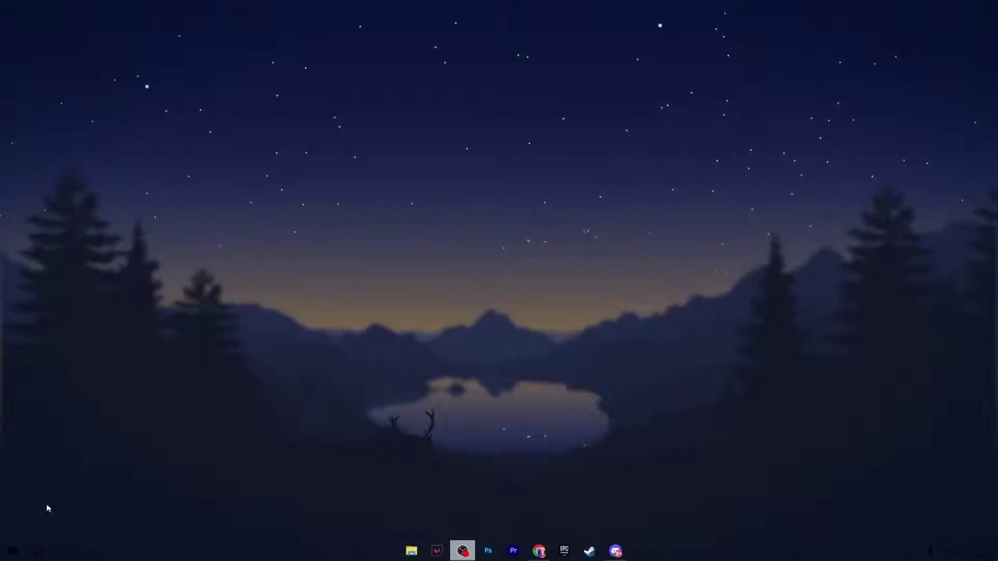
right_click(13, 555)
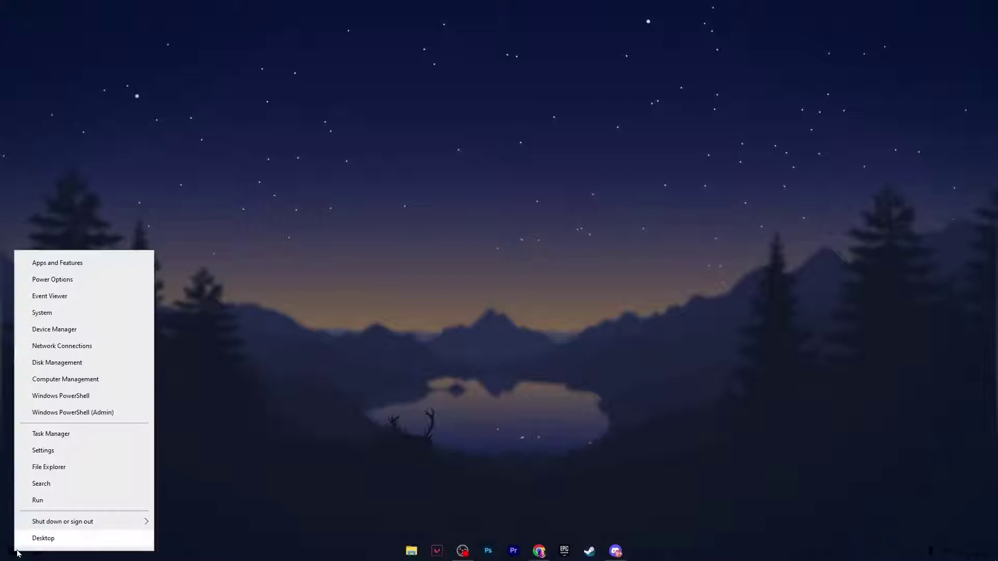
left_click(45, 331)
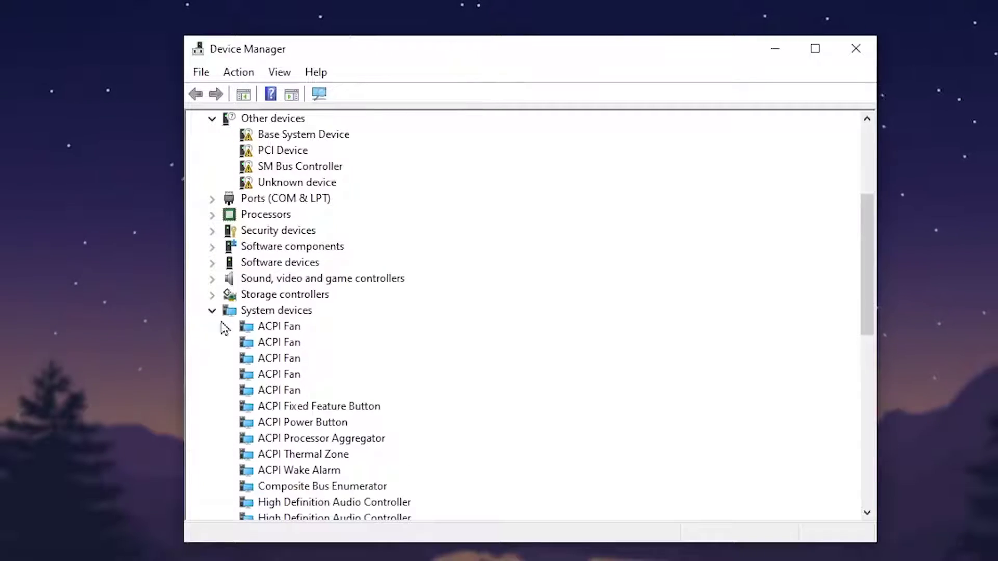
scroll(516, 372, "down", 3)
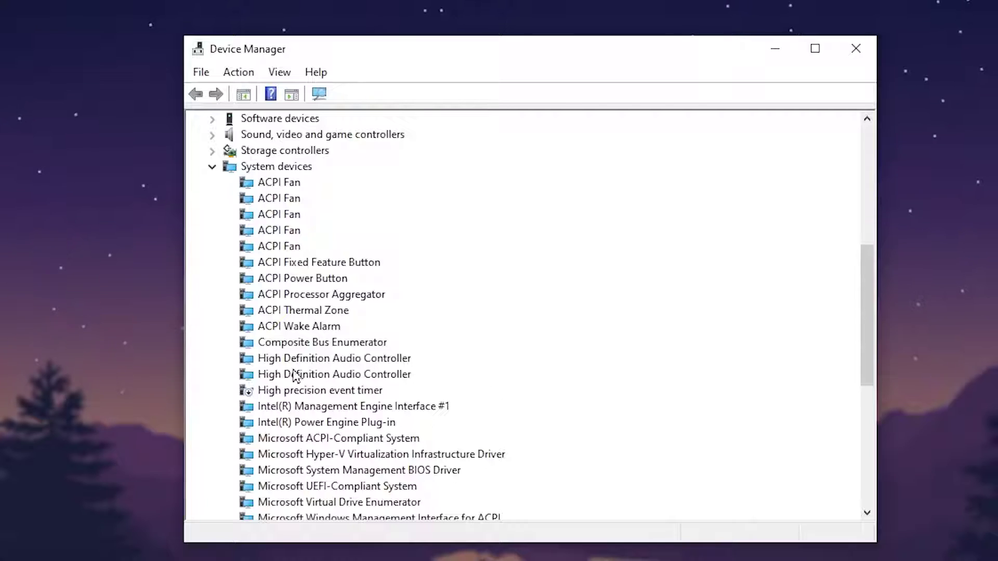
right_click(279, 393)
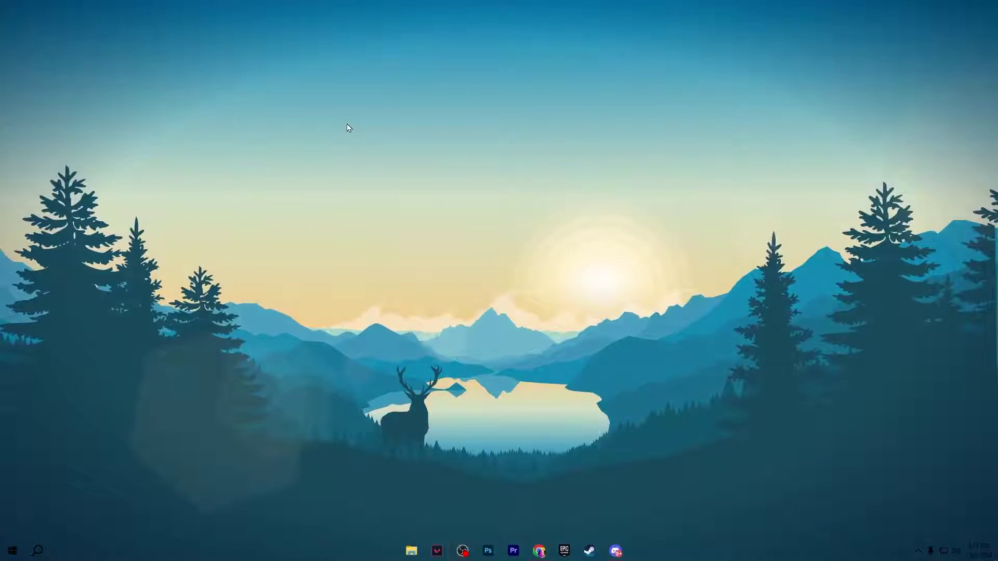
- Open Graphics settings from the desktop's Display settings
right_click(348, 128)
left_click(384, 238)
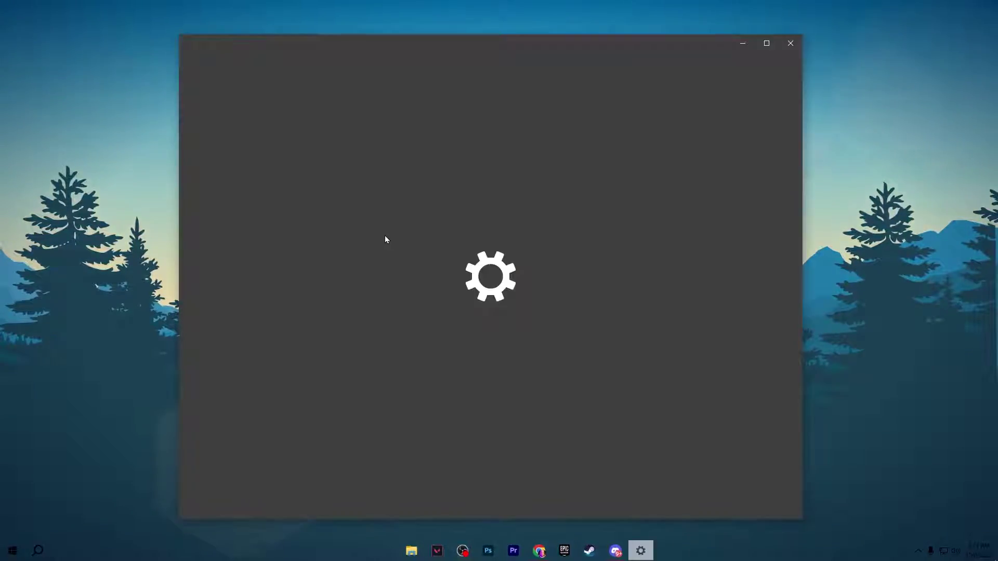
scroll(397, 240, "down", 5)
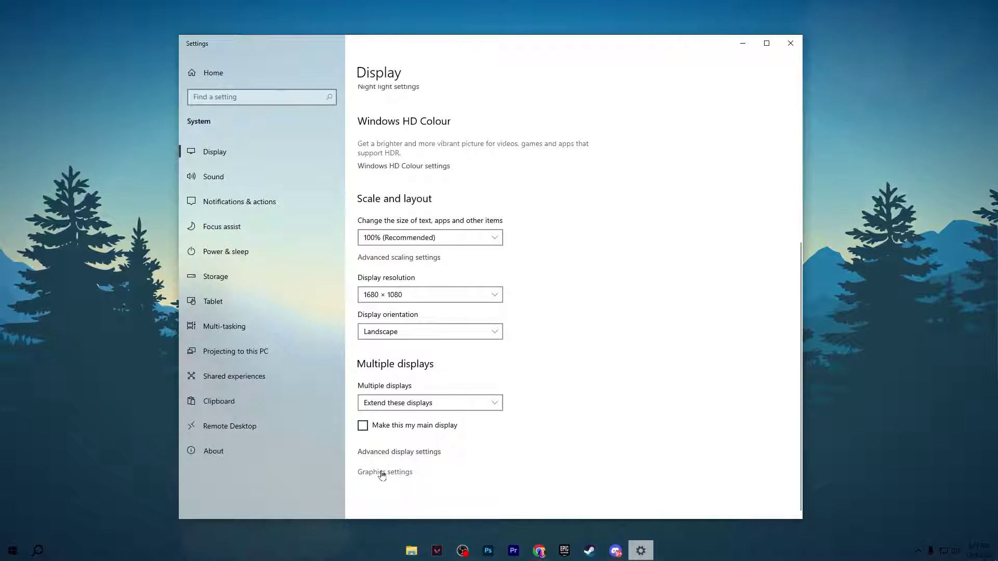
left_click(385, 473)
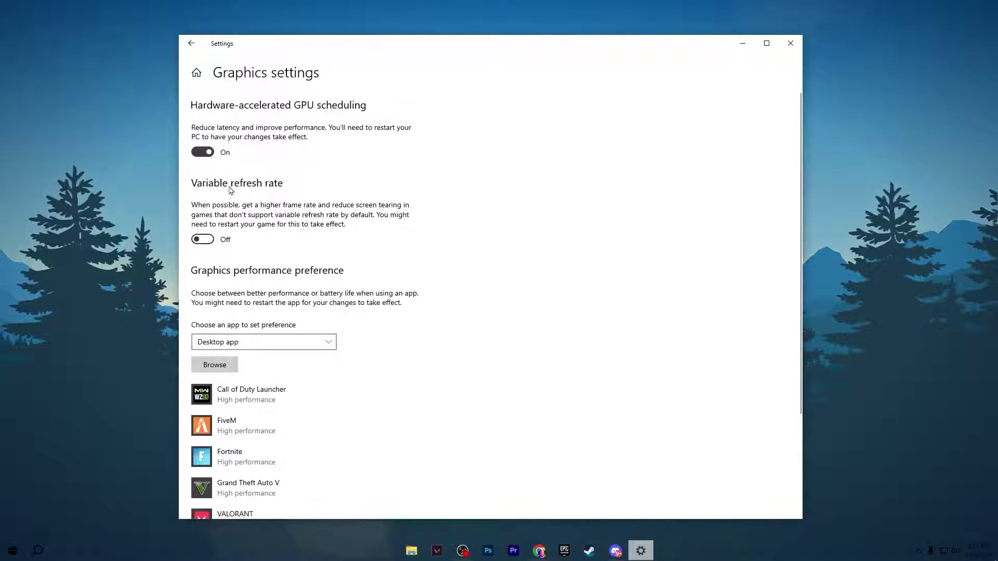
scroll(278, 172, "down", 3)
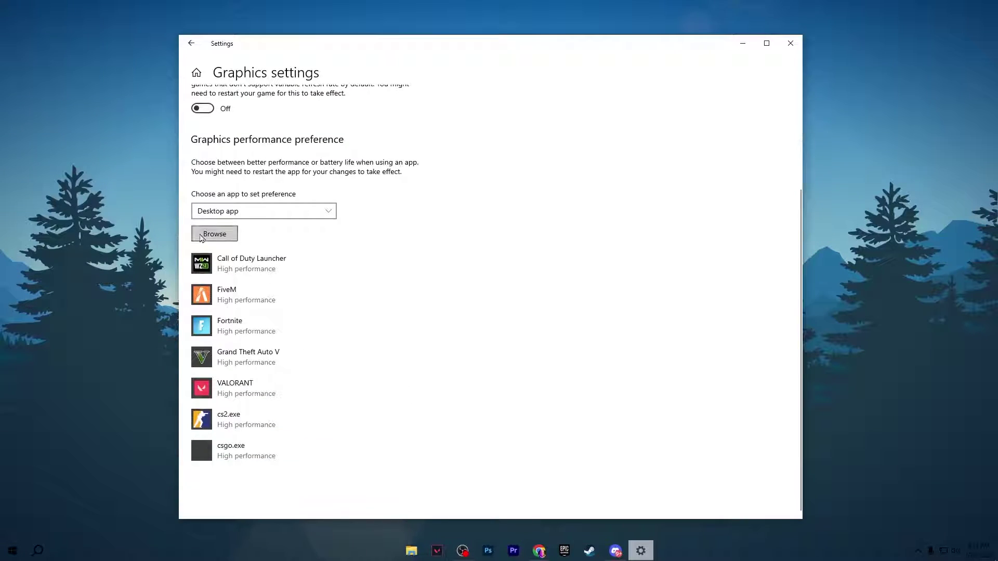
- Save Fortnite's graphics preference as High performance and close Settings
left_click(215, 237)
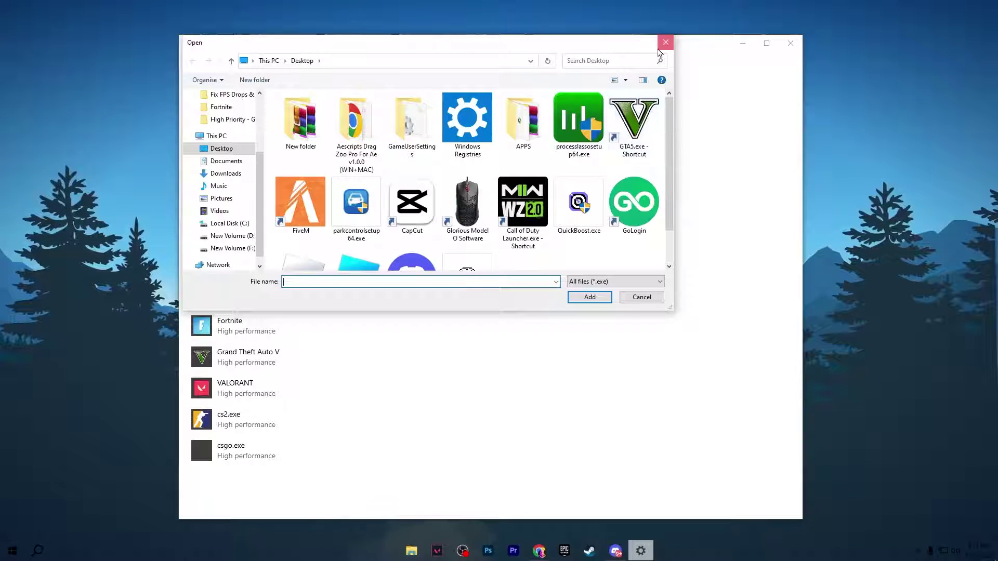
left_click(665, 42)
left_click(248, 331)
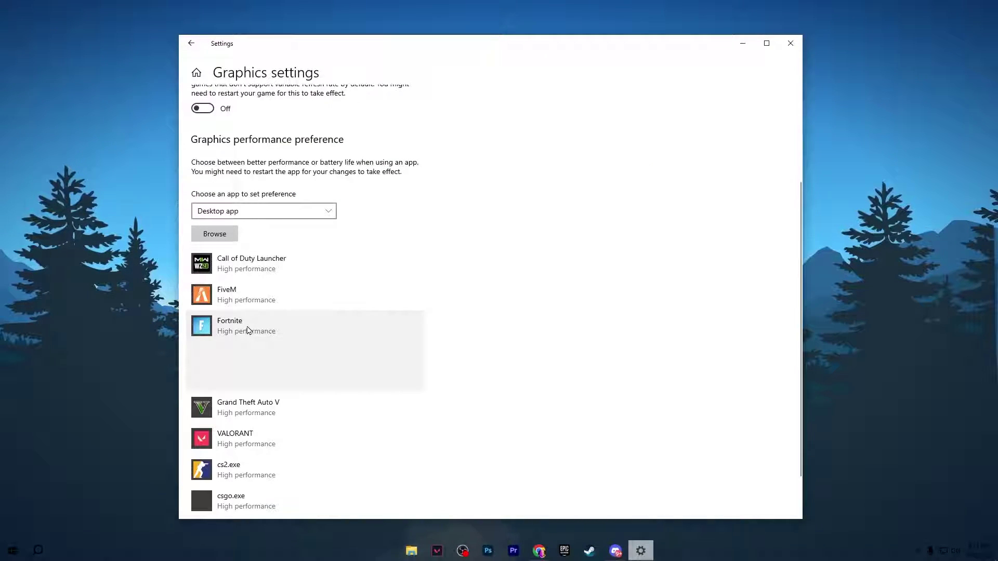
left_click(343, 379)
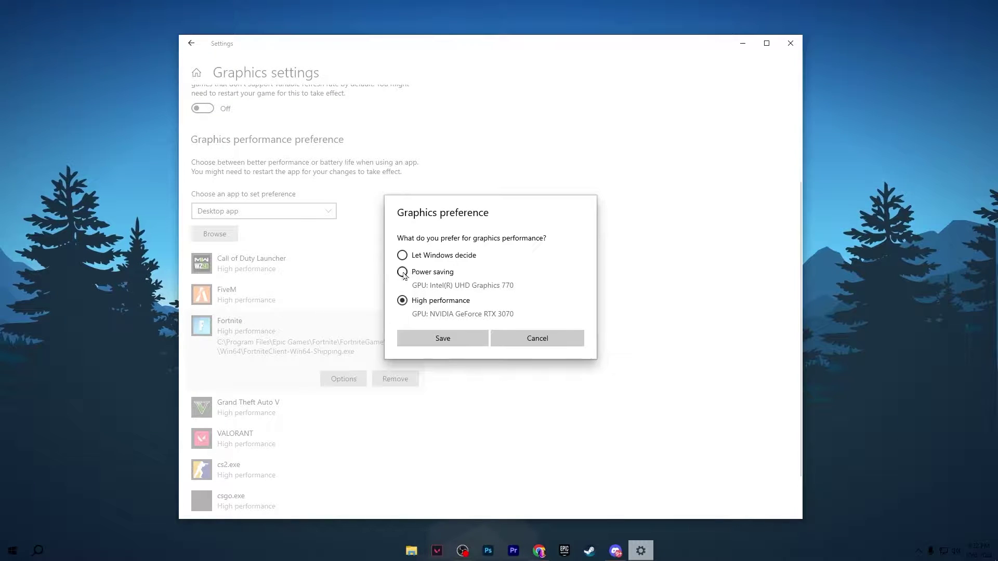
left_click(451, 342)
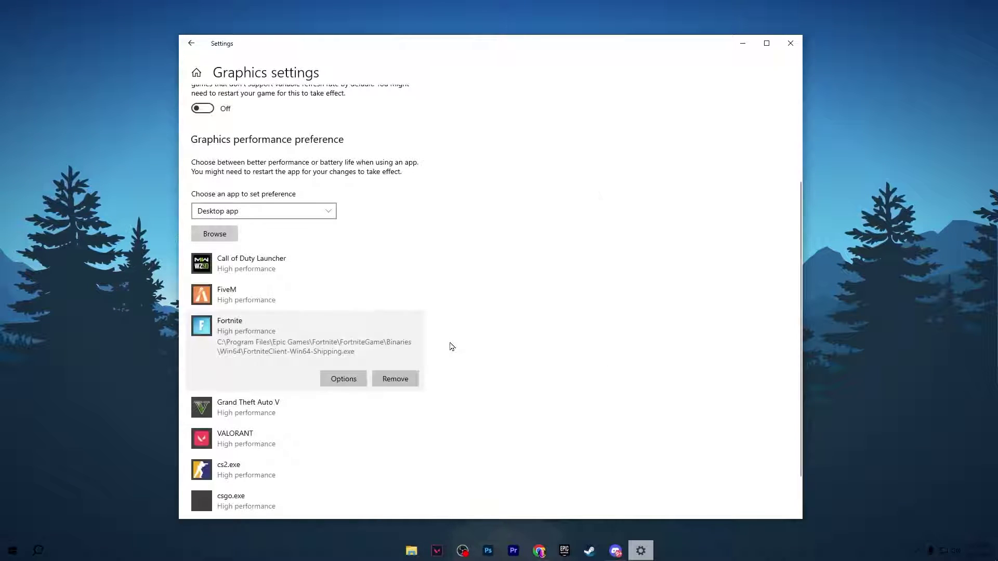
left_click(789, 46)
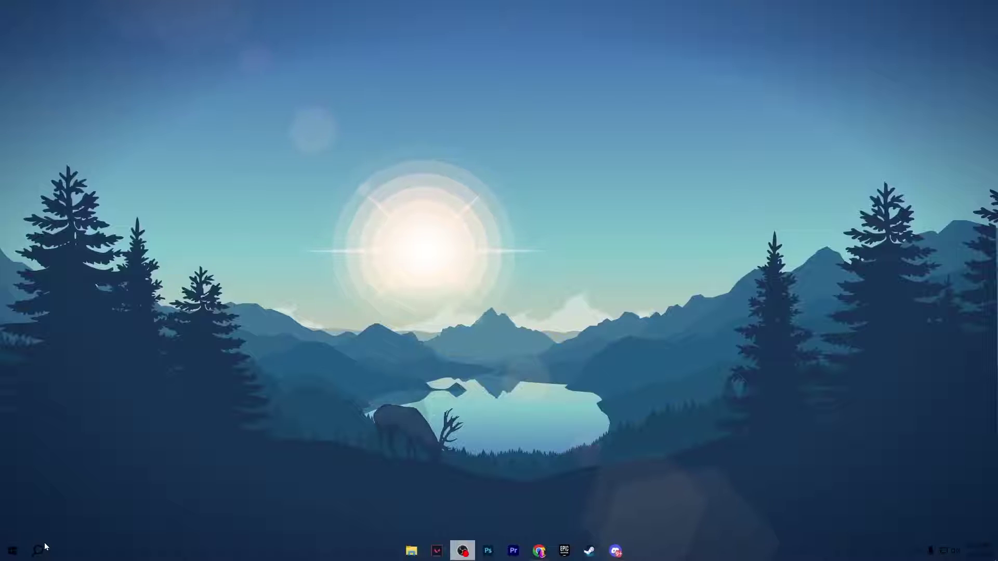
- Open advanced power settings for the Bitsum Highest Performance plan via the 'power' search
left_click(44, 547)
type("power")
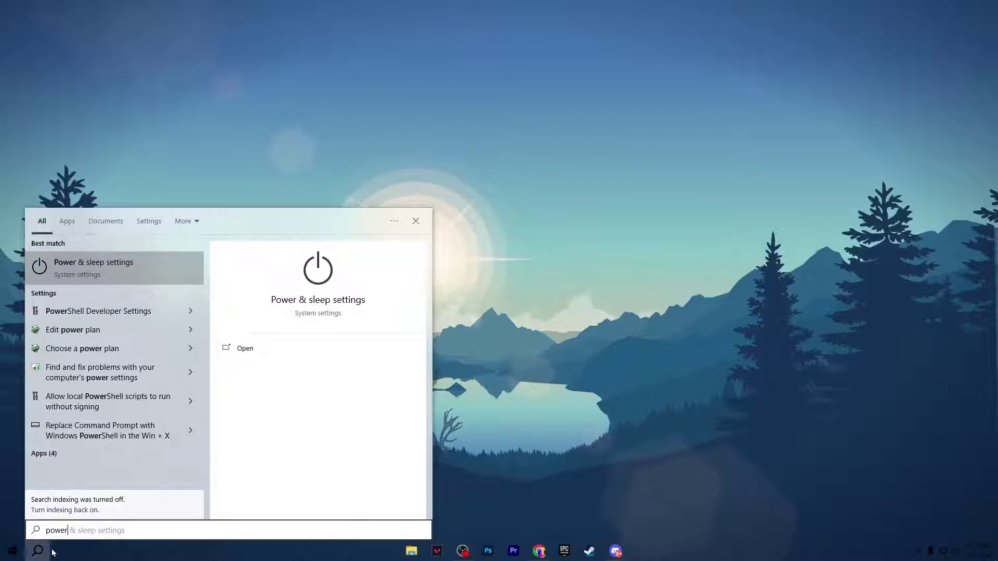
left_click(115, 261)
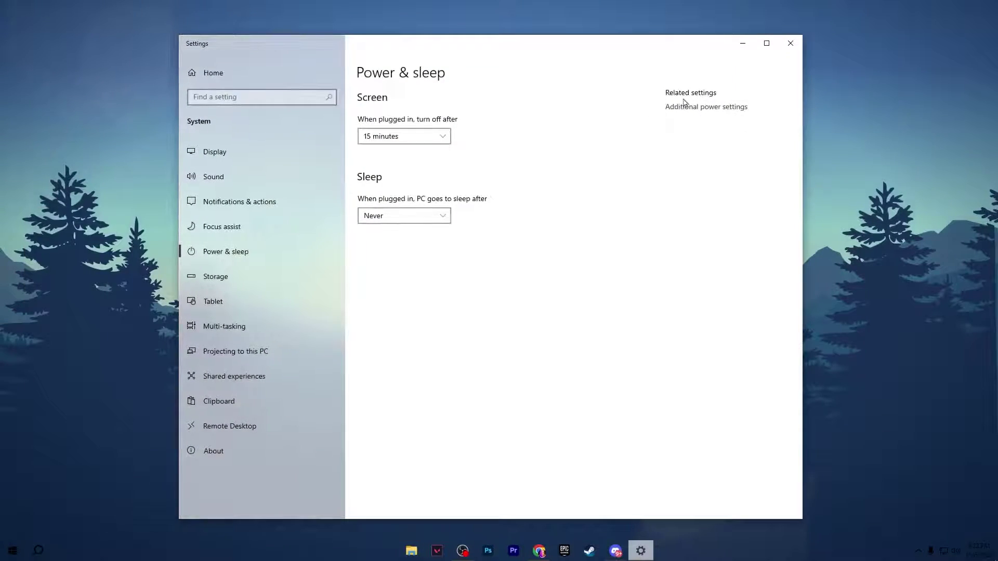
left_click(713, 109)
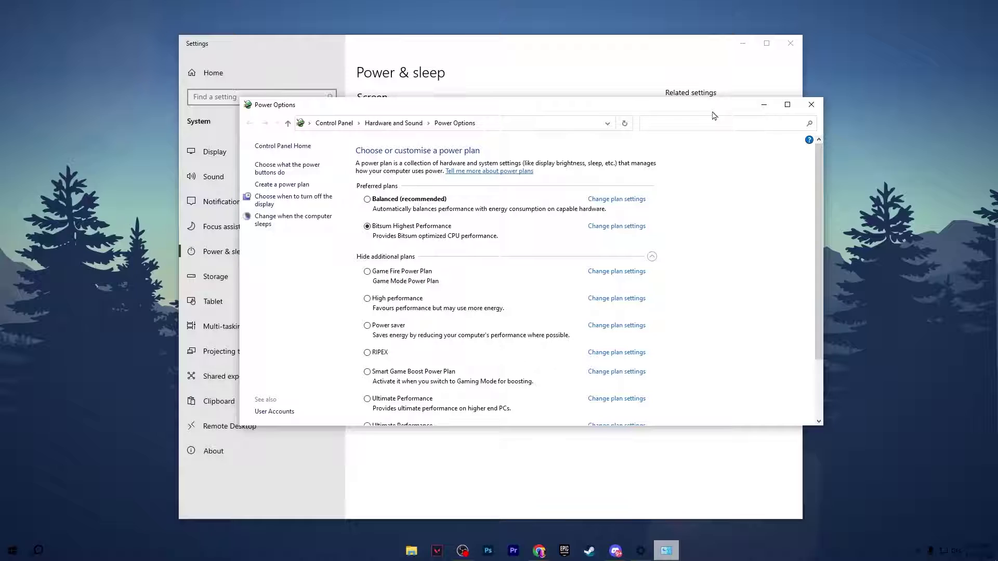
left_click(625, 231)
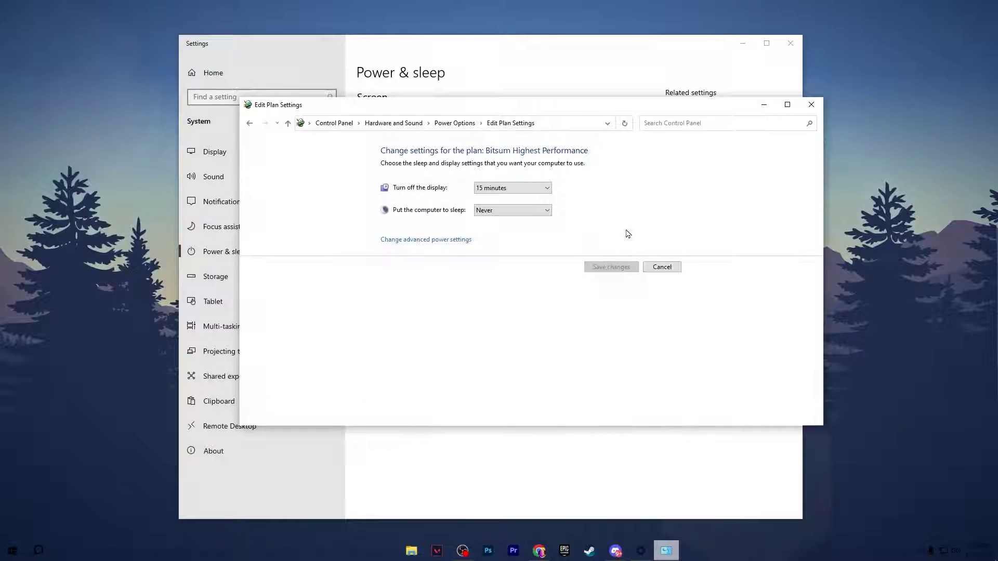
left_click(450, 240)
- Keep minimum and maximum processor state at 100%, close the power windows, then advance in Valorant
scroll(529, 220, "down", 1)
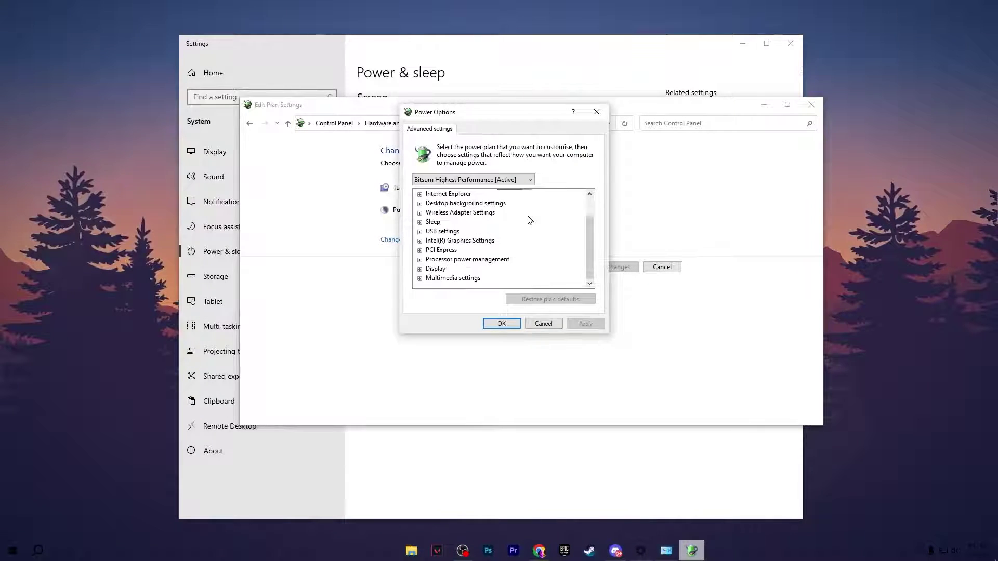
double_click(429, 241)
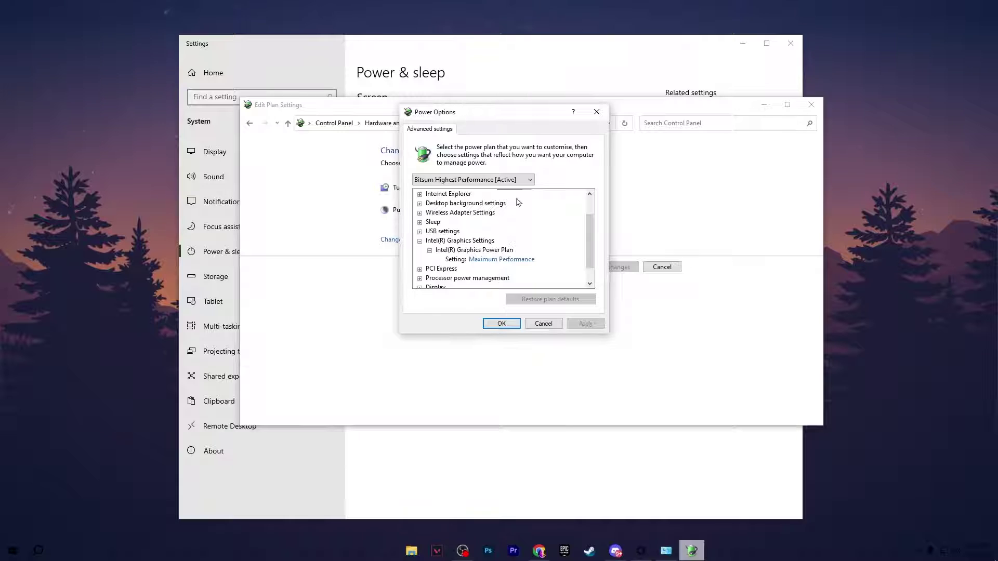
scroll(518, 203, "down", 1)
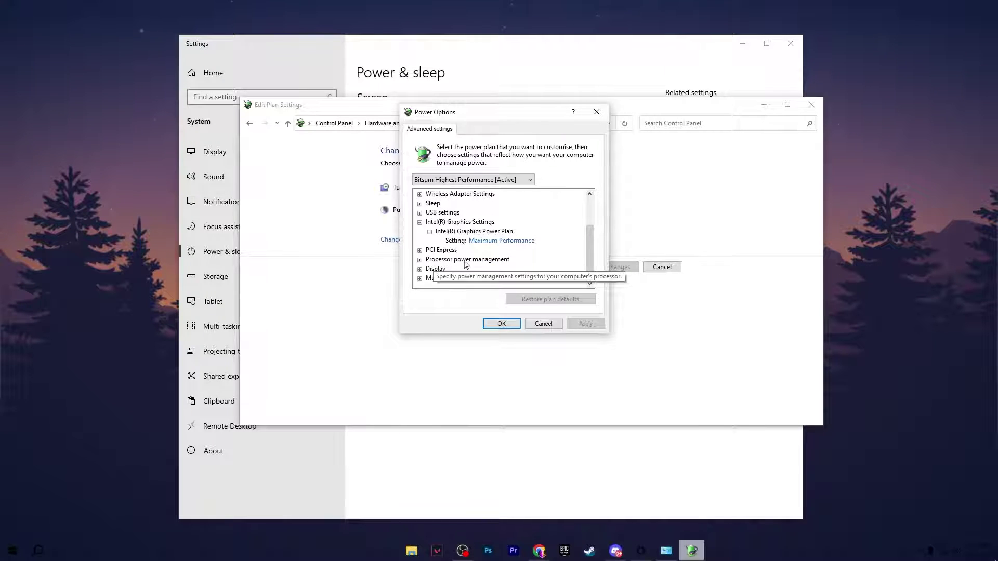
double_click(486, 260)
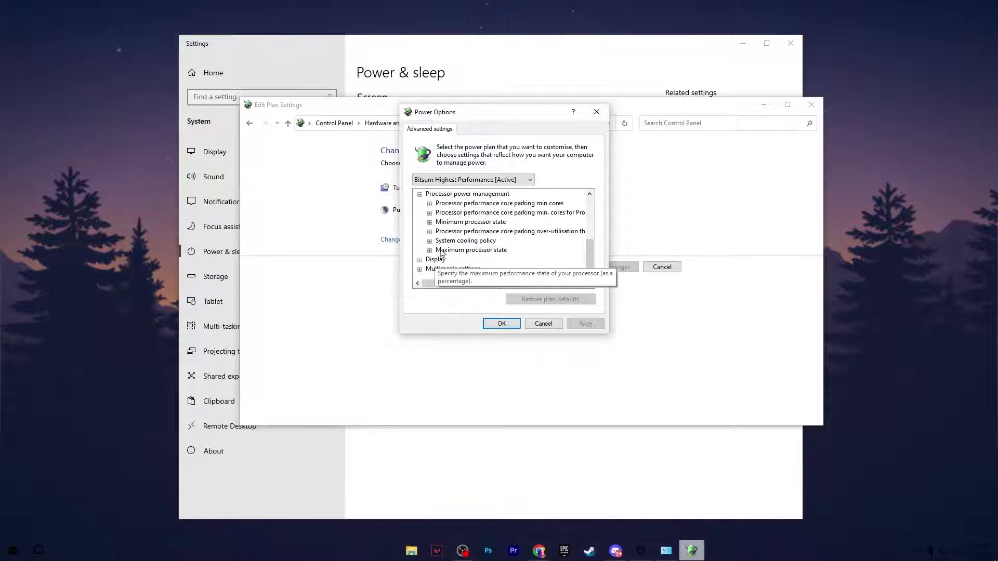
double_click(486, 222)
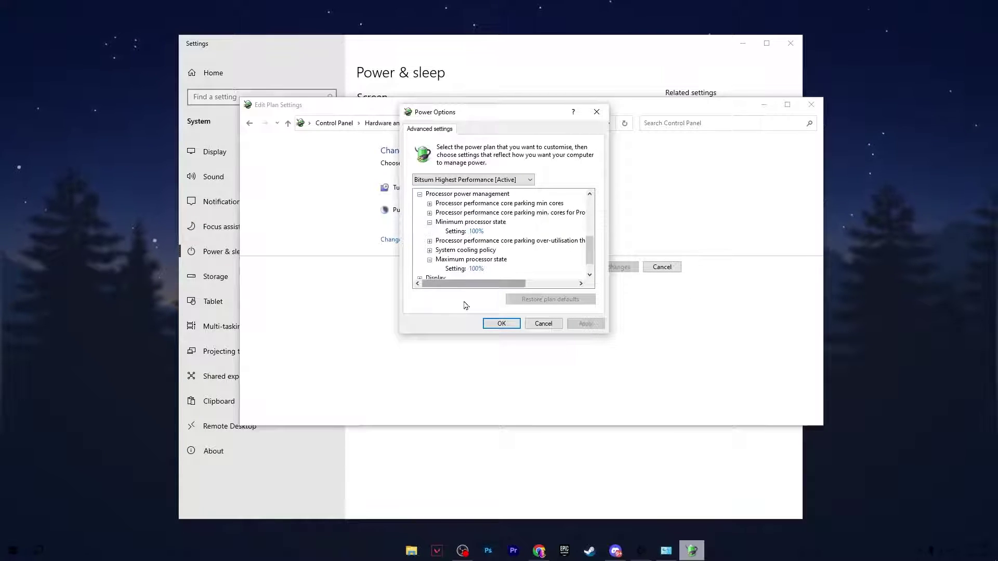
left_click(502, 323)
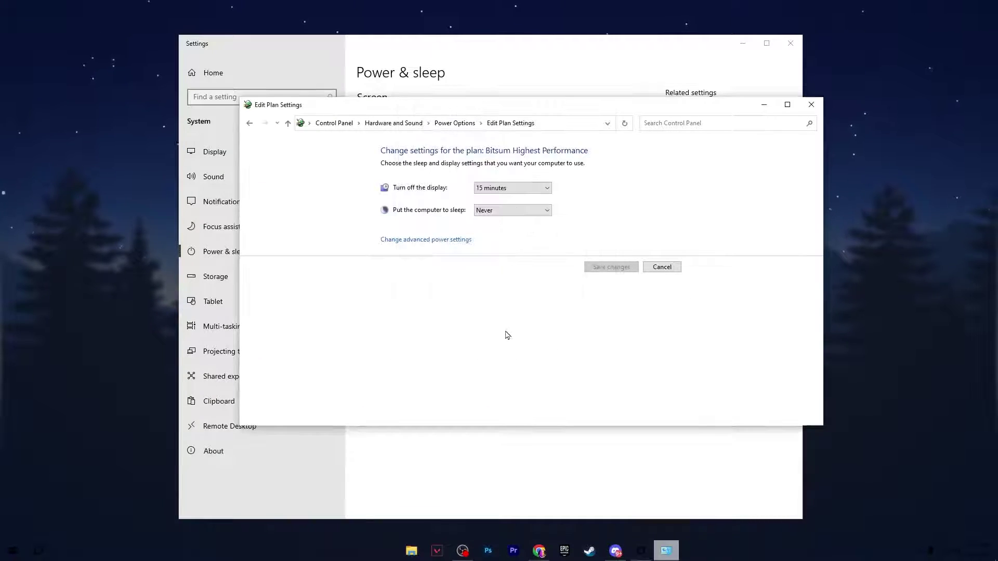
left_click(811, 106)
left_click(789, 43)
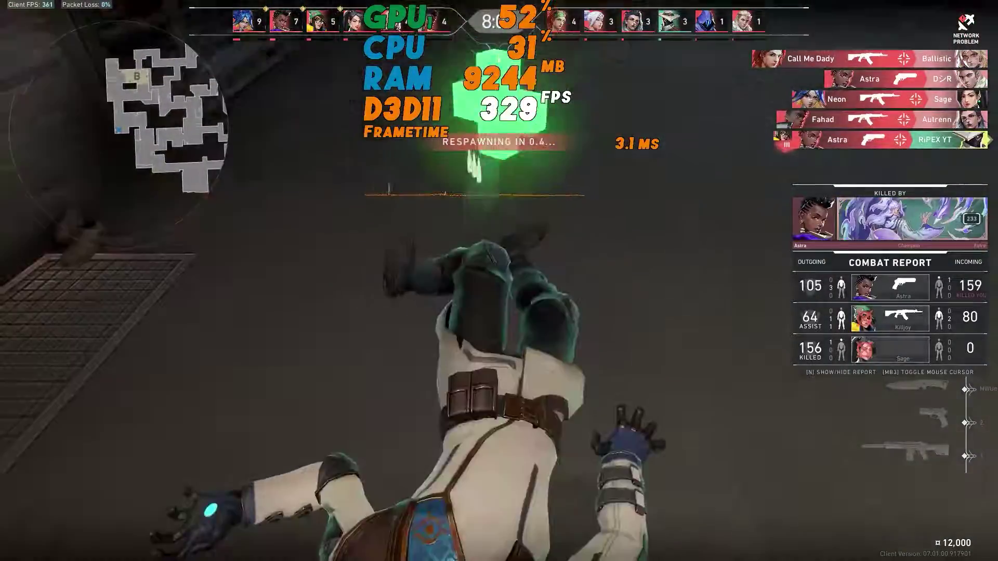
key("w")
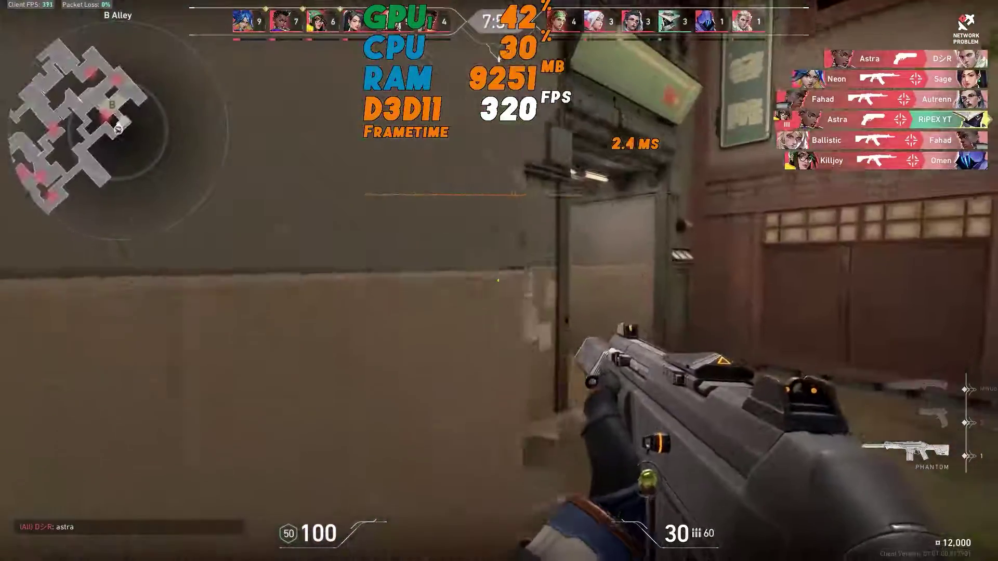
key("w")
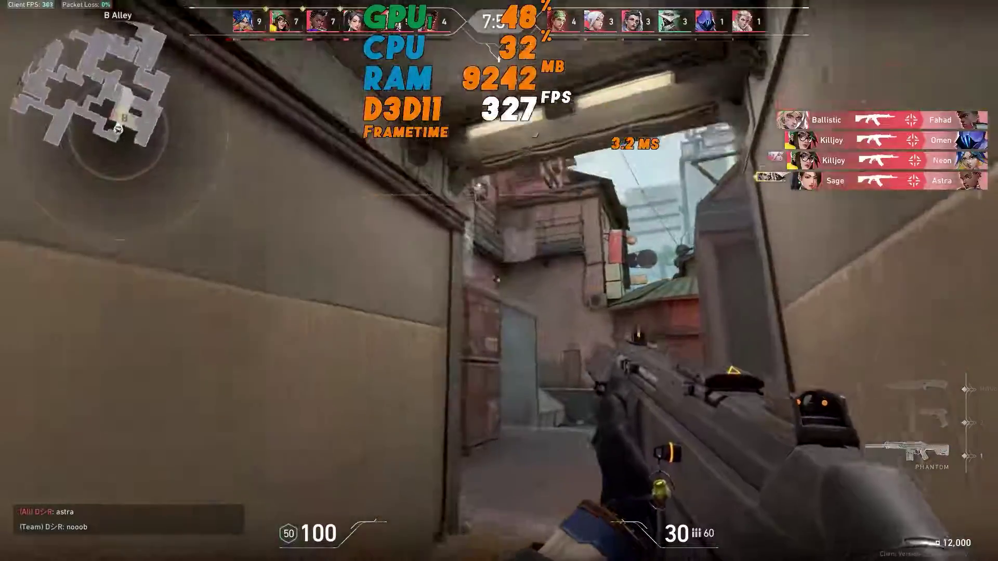